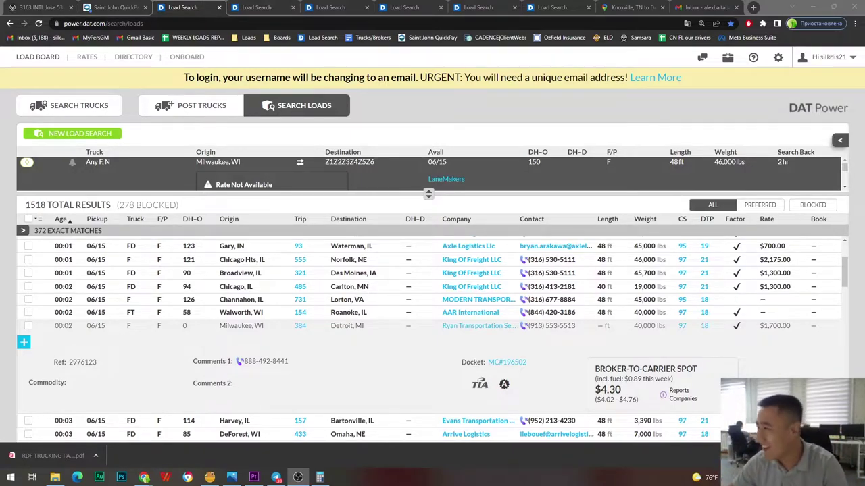
# - Switch to the Samsara fleet page, search the assets for truck 102 and open its current location
pyautogui.hotkey('alt', 'Tab')
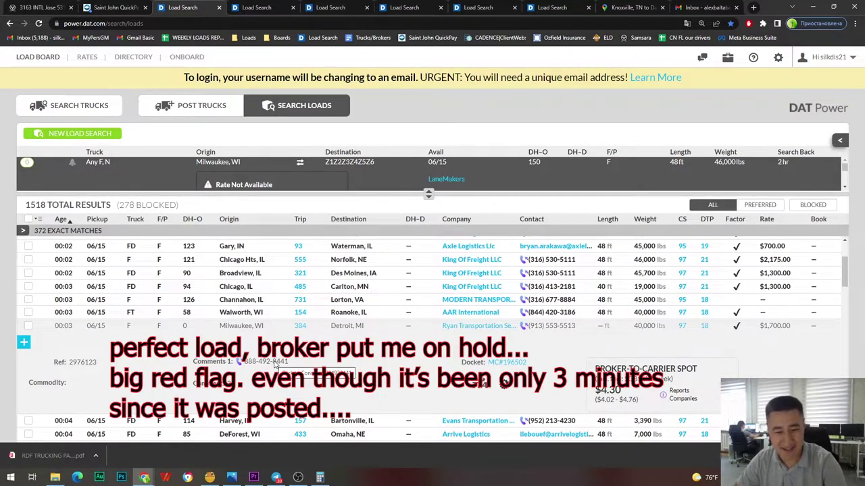
pyautogui.scroll(-2, 274, 365)
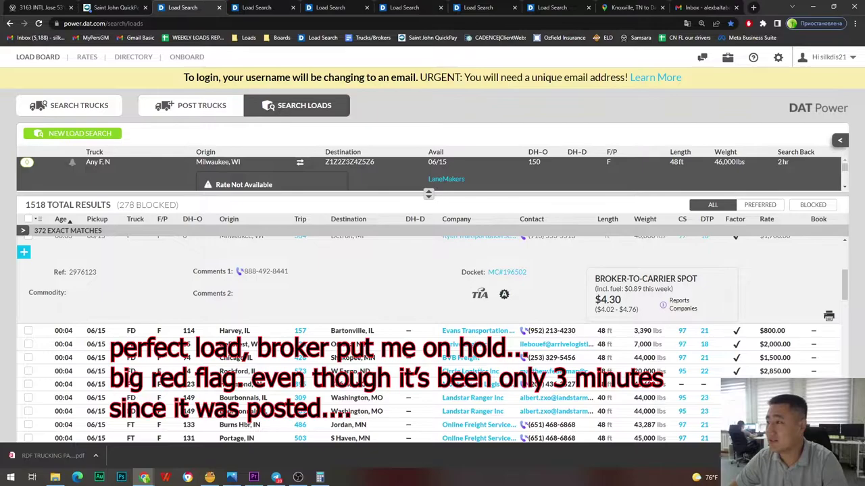
pyautogui.hotkey('ctrl', '1')
pyautogui.click(139, 94)
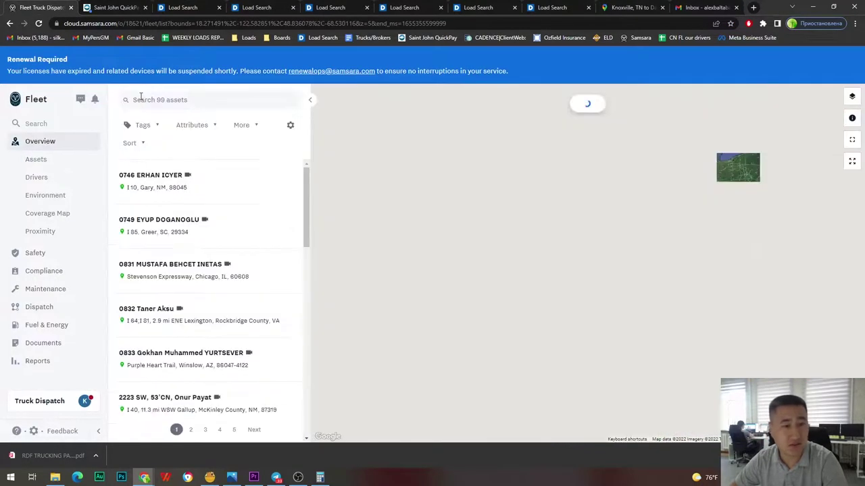
pyautogui.click(139, 99)
pyautogui.write('102')
pyautogui.click(219, 235)
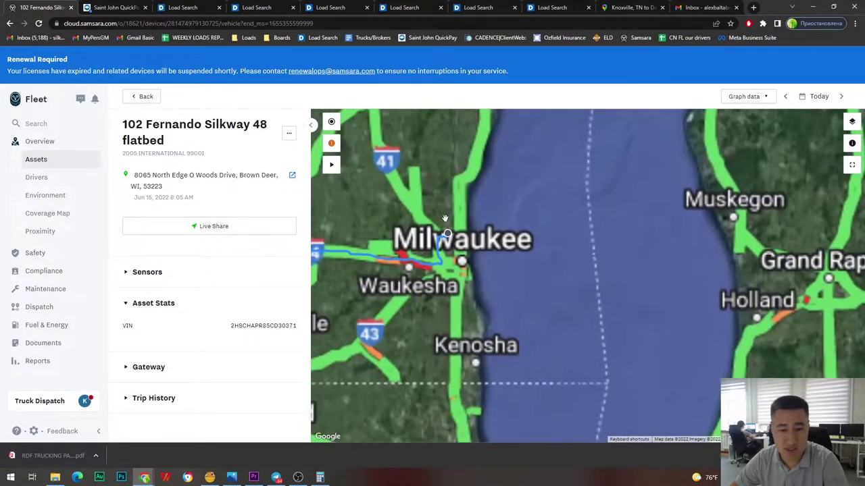
# - Return to the DAT Milwaukee load search and review the details of the Milwaukee, WI to Detroit, MI load
pyautogui.click(116, 7)
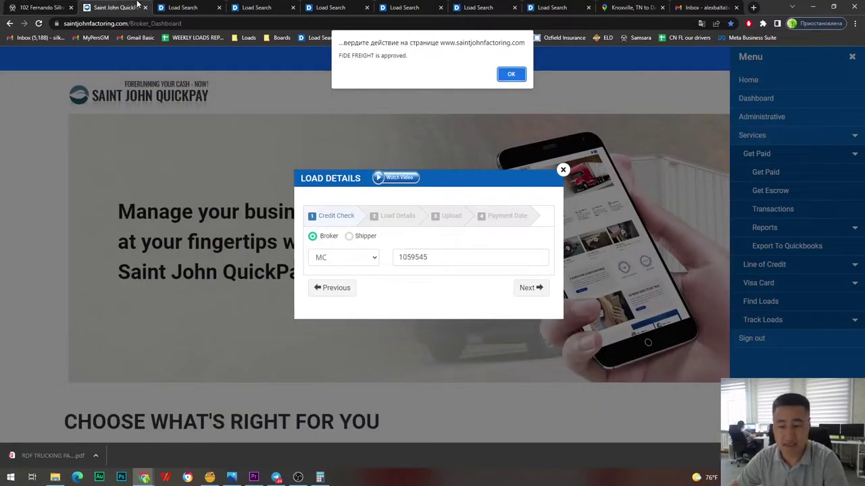
pyautogui.hotkey('ctrl', 'Tab')
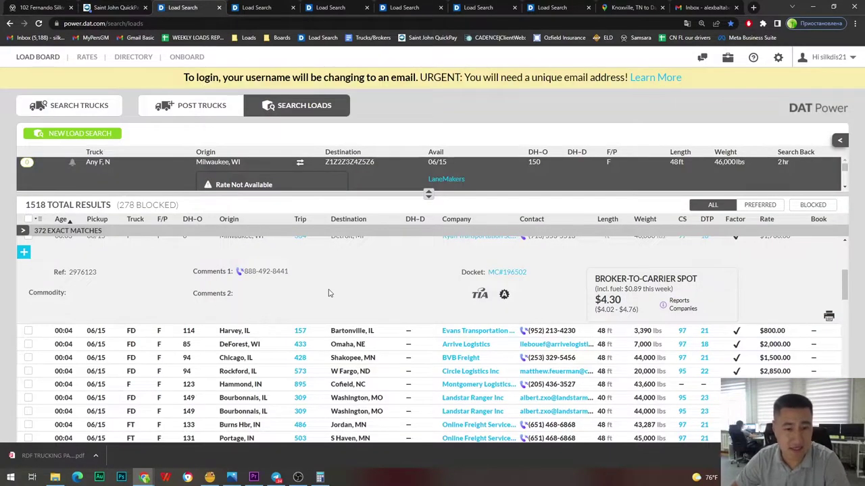
pyautogui.scroll(-2, 376, 312)
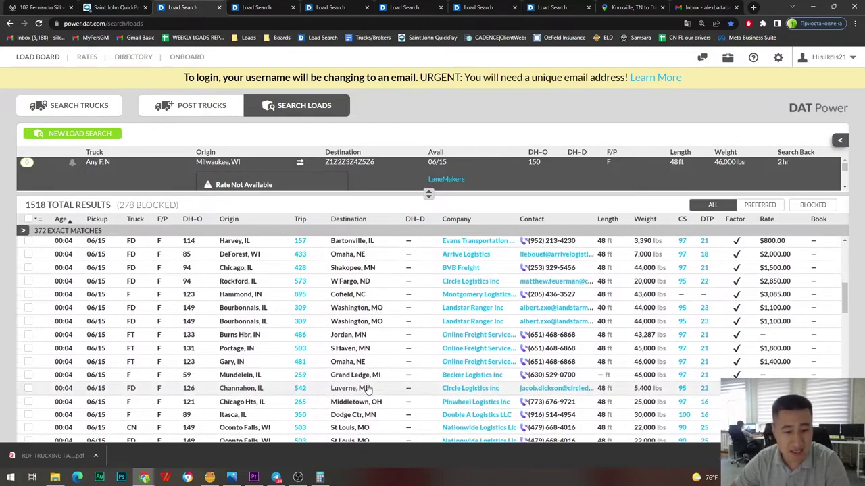
pyautogui.scroll(2, 370, 308)
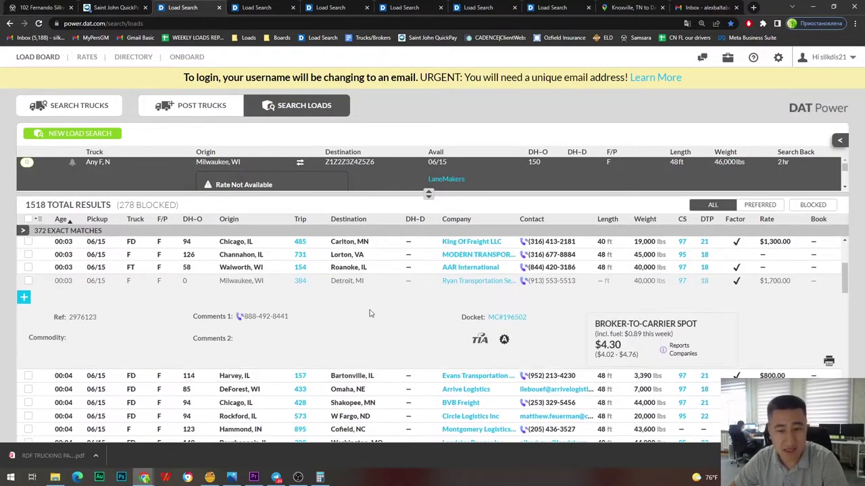
pyautogui.moveTo(355, 333); pyautogui.dragTo(41, 317)
pyautogui.click(40, 317)
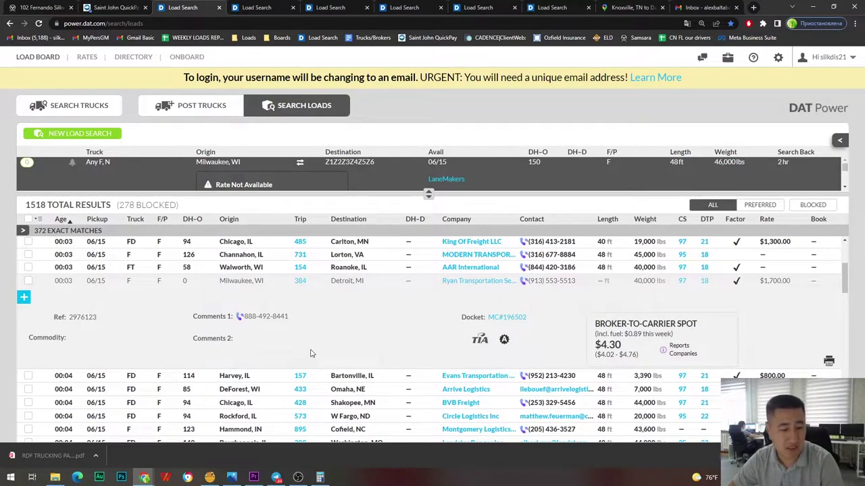
pyautogui.click(519, 283)
pyautogui.click(507, 243)
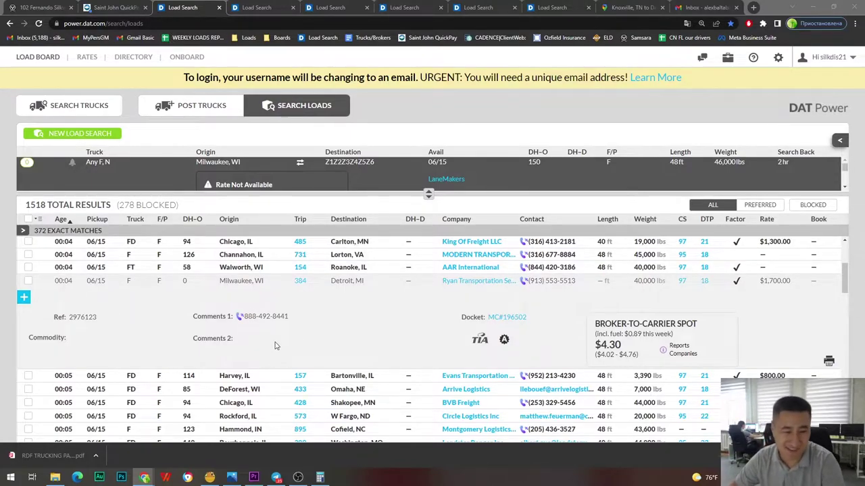
pyautogui.tripleClick(242, 343)
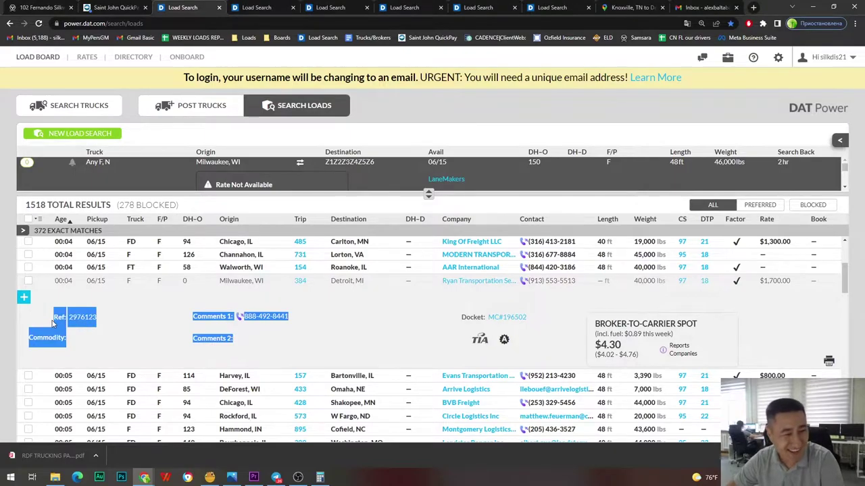
pyautogui.tripleClick(263, 361)
pyautogui.moveTo(264, 346); pyautogui.dragTo(48, 317)
pyautogui.click(48, 317)
pyautogui.tripleClick(251, 352)
pyautogui.moveTo(255, 339); pyautogui.dragTo(66, 322)
pyautogui.click(50, 322)
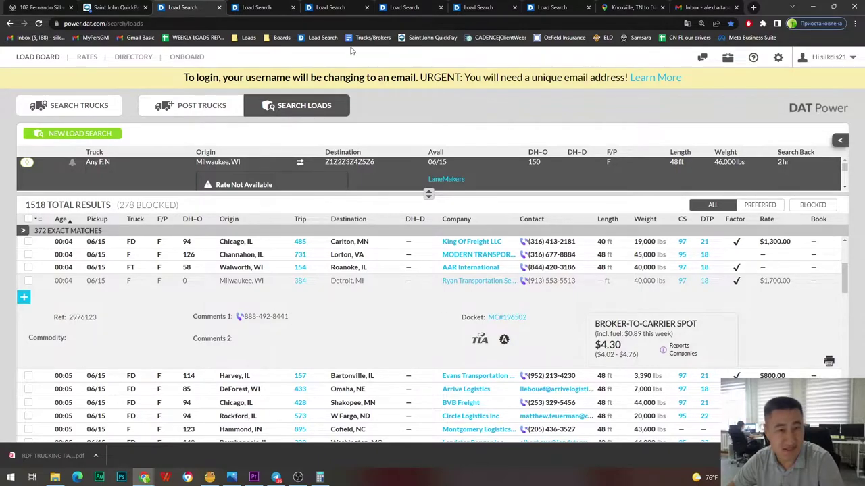
# - Browse the Milwaukee search results for other 06/15 flatbed loads, comparing origins, destinations, trip miles and rates
pyautogui.scroll(-1, 385, 393)
pyautogui.scroll(-3, 384, 393)
pyautogui.scroll(3, 393, 352)
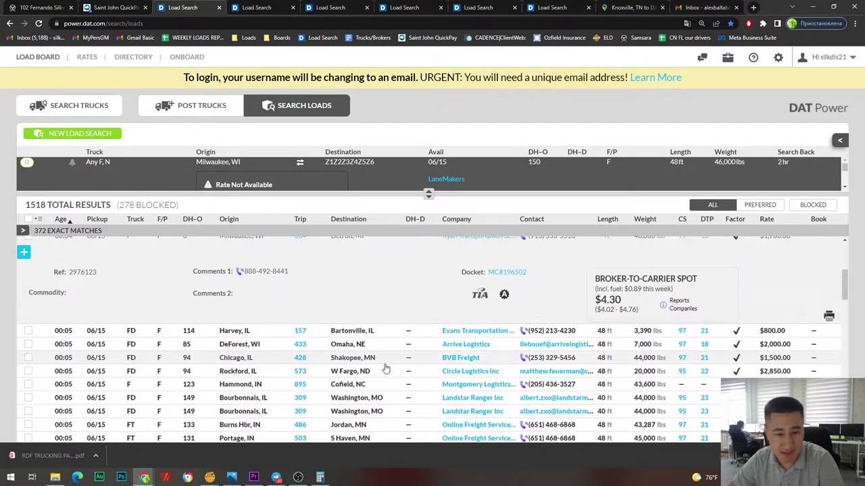
pyautogui.scroll(-5, 393, 352)
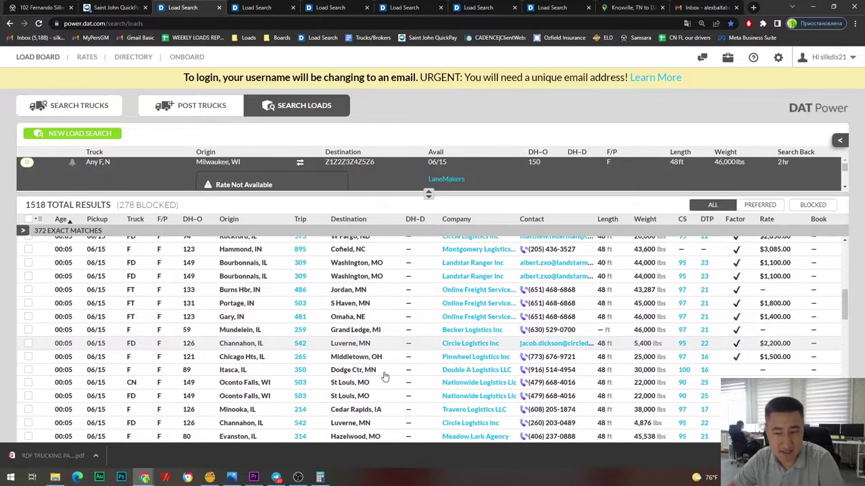
pyautogui.scroll(-3, 382, 341)
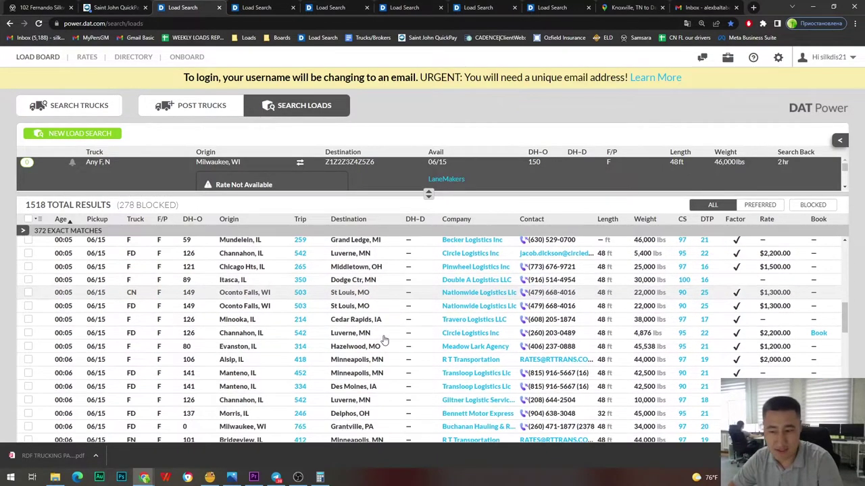
pyautogui.scroll(-6, 383, 338)
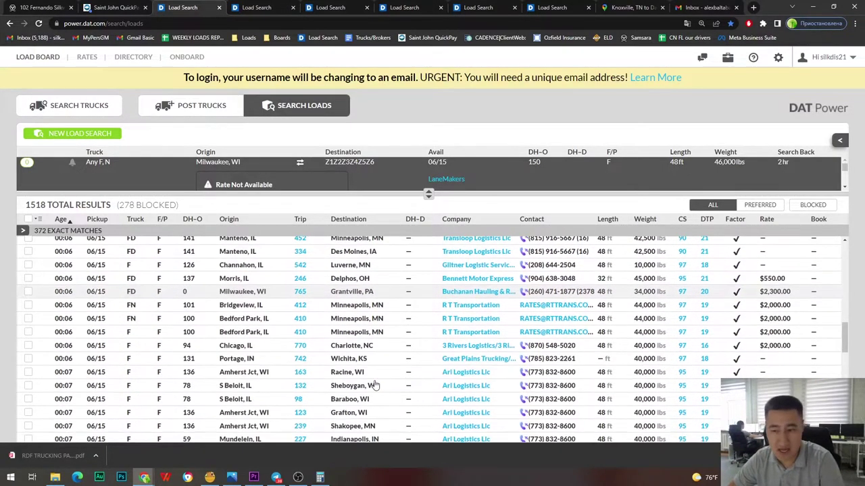
pyautogui.scroll(-5, 388, 345)
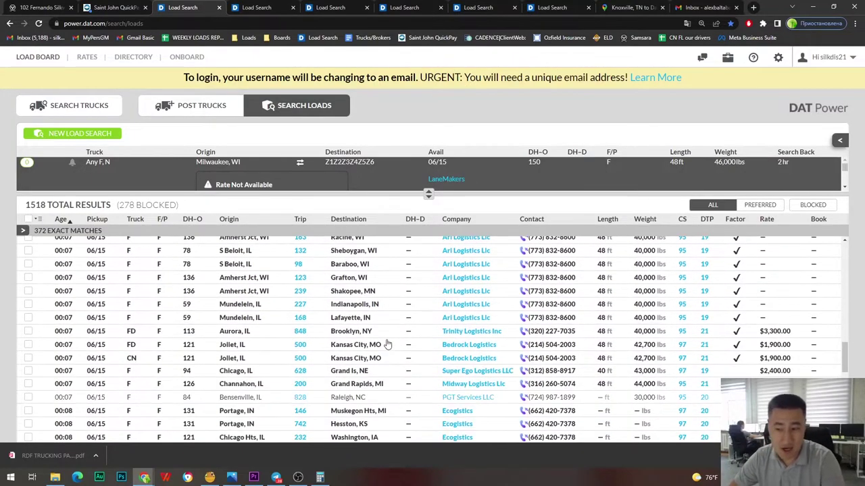
pyautogui.scroll(-3, 382, 347)
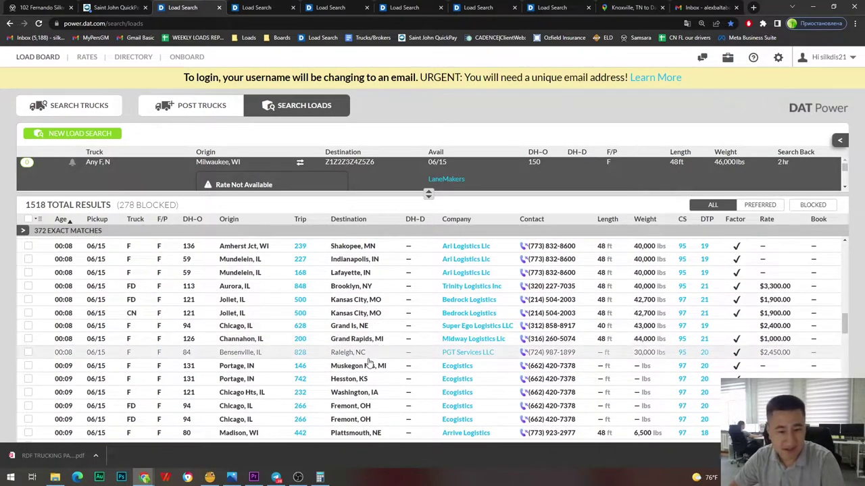
pyautogui.scroll(-4, 370, 362)
pyautogui.scroll(-2, 372, 341)
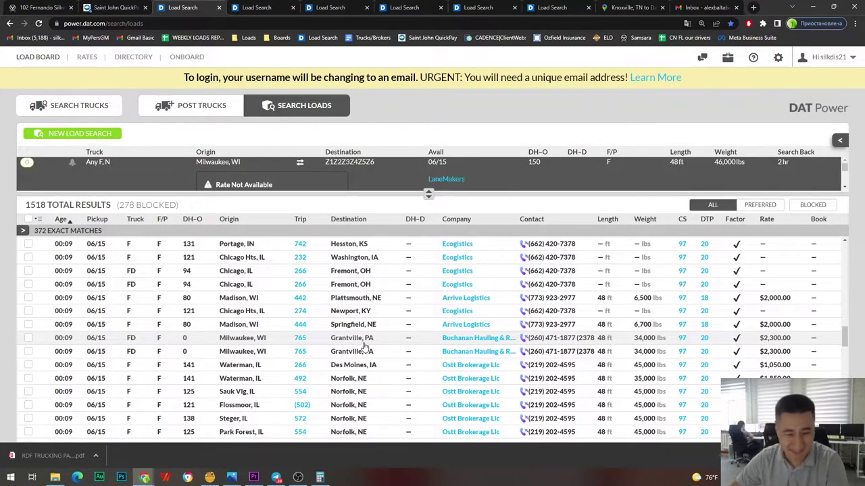
pyautogui.scroll(-3, 375, 338)
pyautogui.scroll(-3, 395, 320)
pyautogui.scroll(-7, 395, 331)
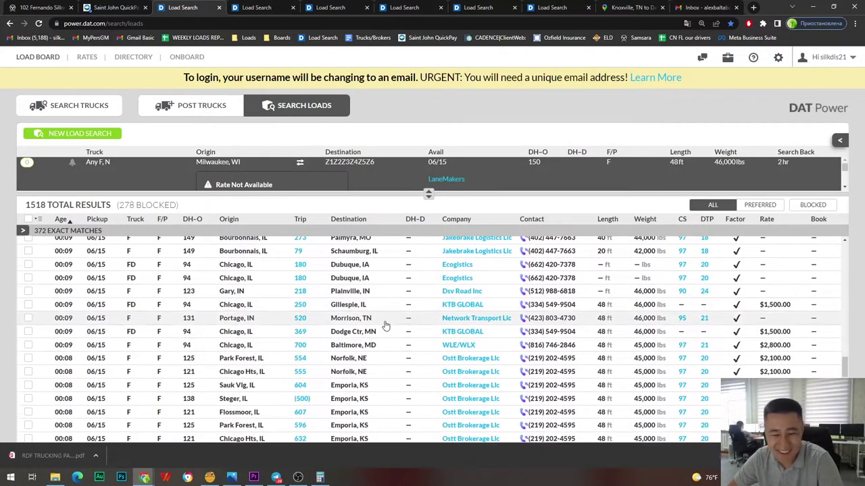
pyautogui.scroll(-5, 372, 364)
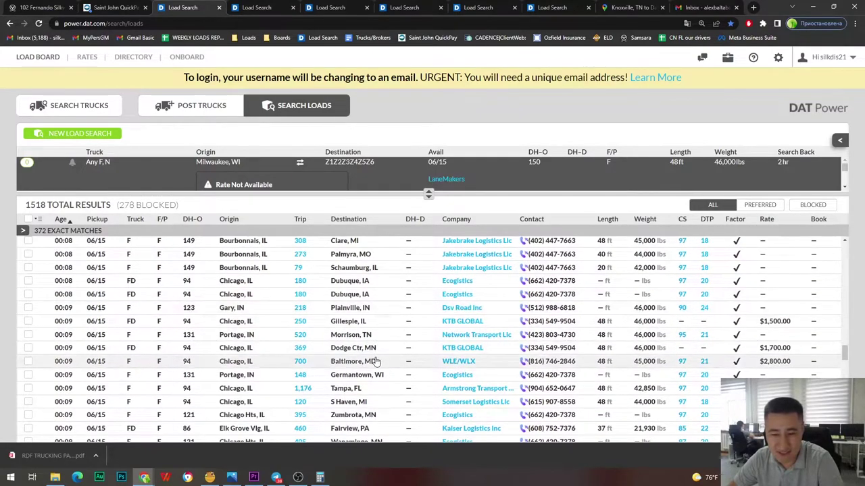
pyautogui.scroll(-3, 381, 331)
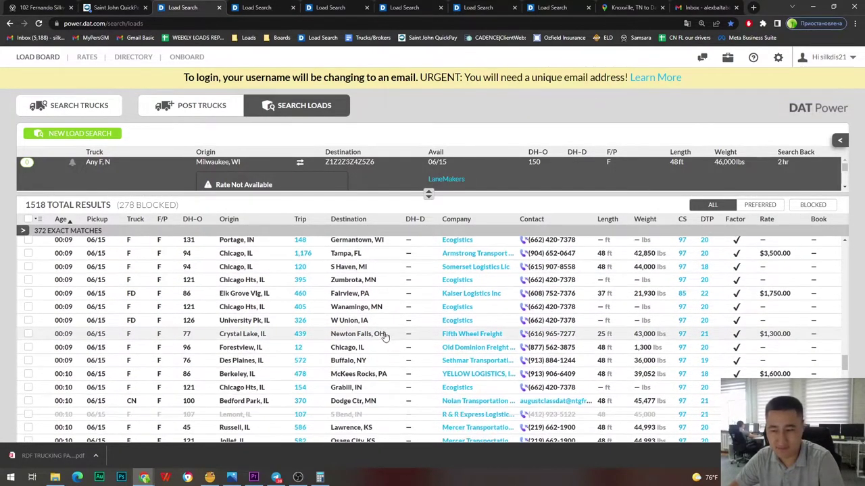
# - Open the Fifth Wheel Freight load from Crystal Lake, IL to Newton Falls, OH and read its comments
pyautogui.click(384, 338)
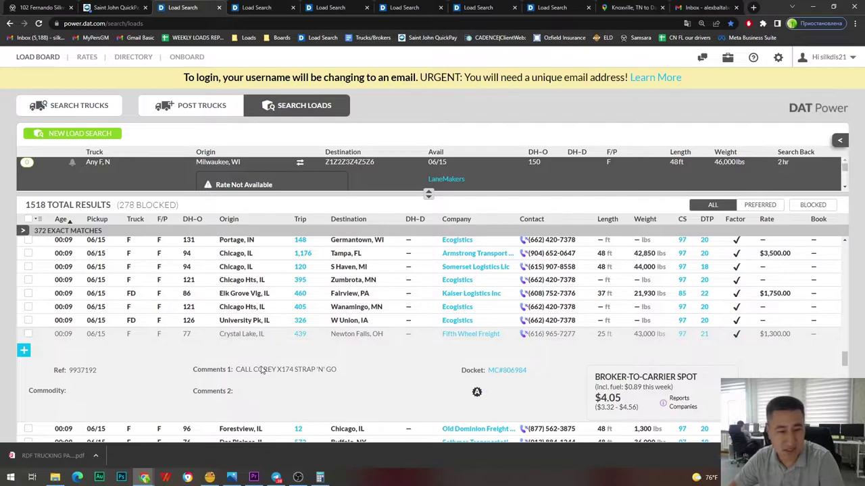
pyautogui.moveTo(263, 369); pyautogui.dragTo(378, 373)
pyautogui.click(382, 359)
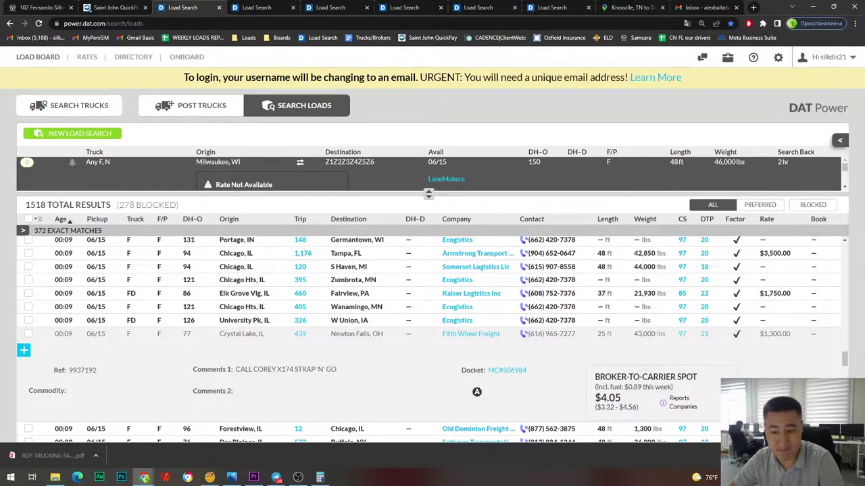
# - Open another DAT load board tab and start a new load search with origin Detroit, MI and no destination
pyautogui.rightClick(320, 38)
pyautogui.click(327, 43)
pyautogui.click(731, 6)
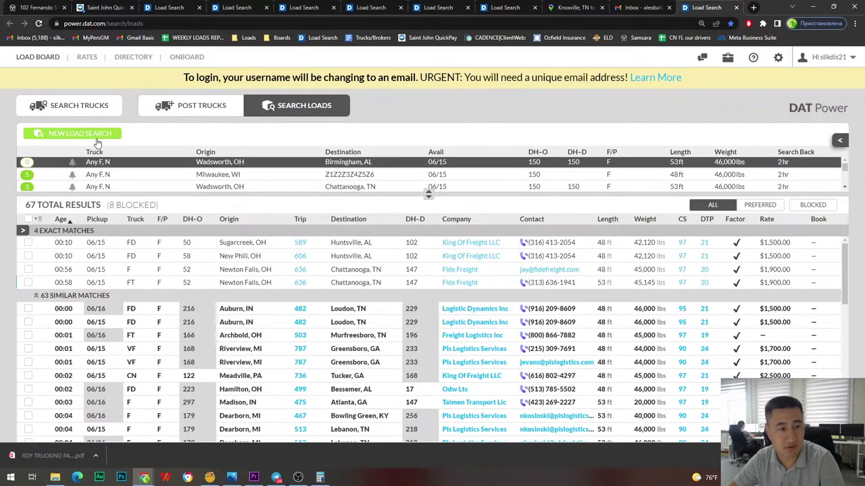
pyautogui.click(98, 134)
pyautogui.click(329, 173)
pyautogui.write('Detroit')
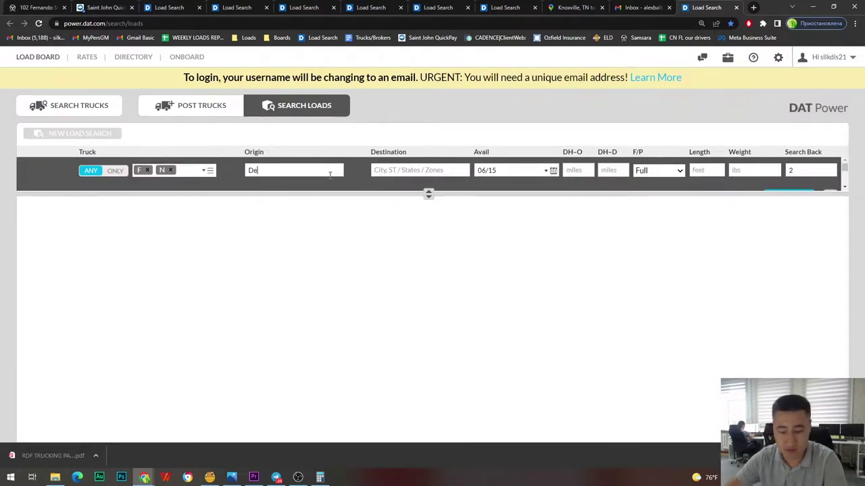
pyautogui.press('Down')
pyautogui.press('Down')
pyautogui.press('Down')
pyautogui.press('Tab')
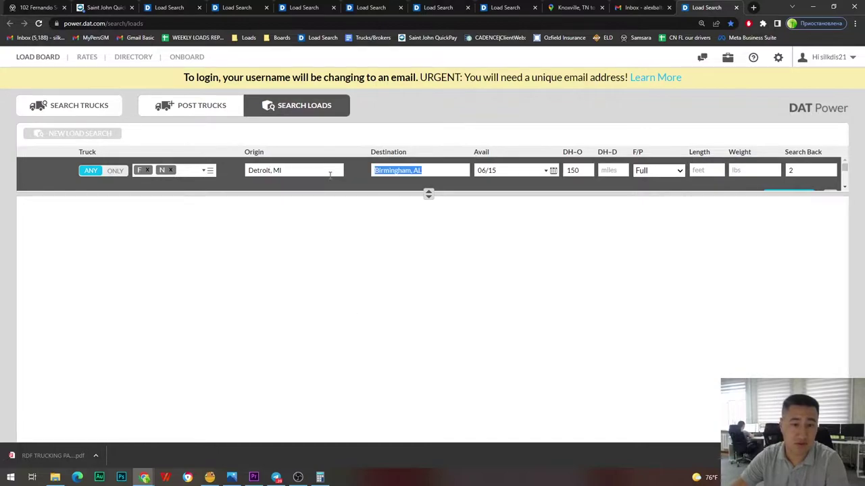
pyautogui.press('BackSpace')
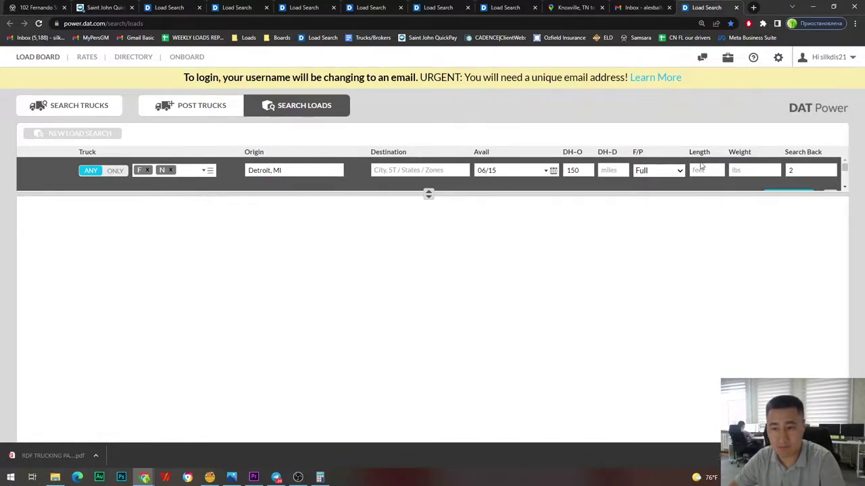
# - Set the availability date to 06/16, length to 48 ft and weight to 46000 lbs, and run the search
pyautogui.click(514, 174)
pyautogui.click(553, 251)
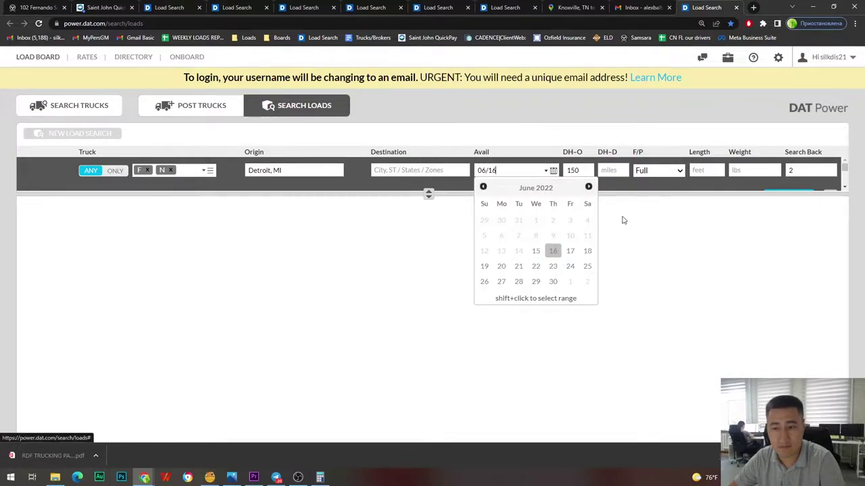
pyautogui.write('48')
pyautogui.press('Tab')
pyautogui.write('46000')
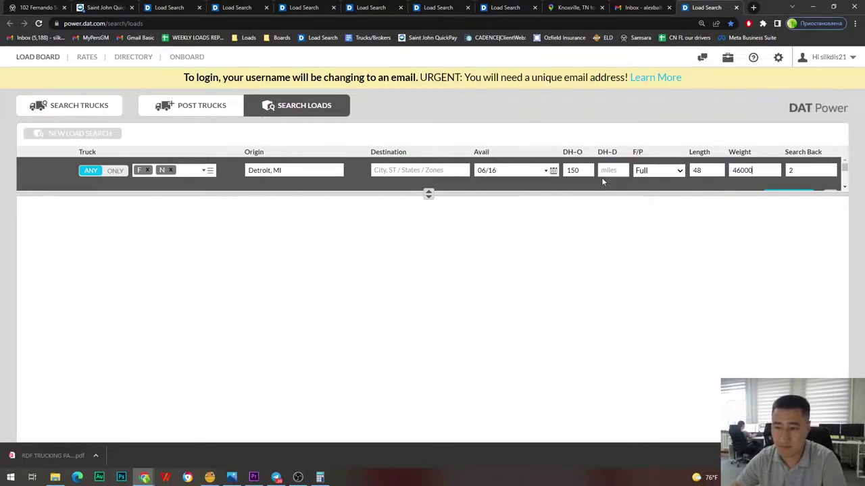
pyautogui.press('Return')
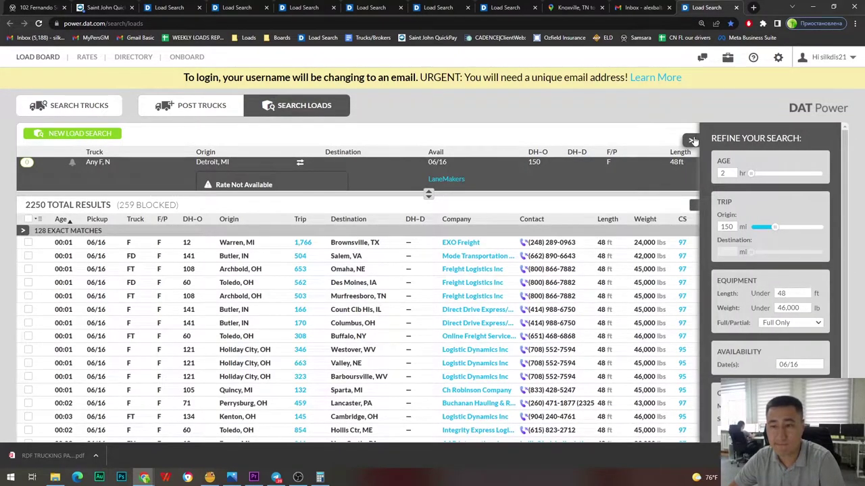
# - Collapse the search refinements, sort the Detroit loads by highest rate and review the best-paying ones
pyautogui.click(690, 140)
pyautogui.click(767, 219)
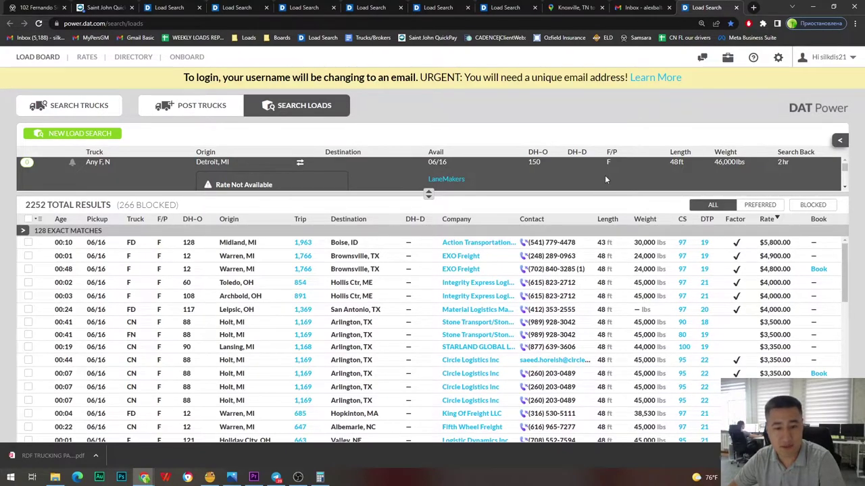
pyautogui.scroll(-3, 405, 379)
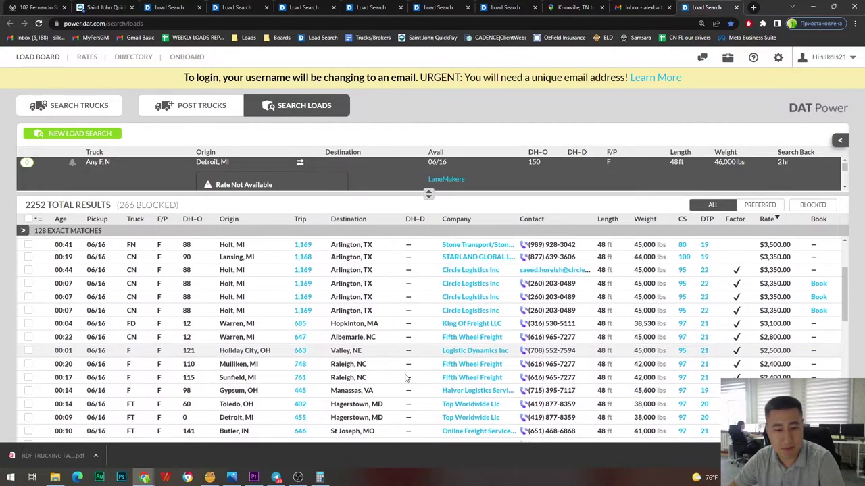
pyautogui.scroll(3, 407, 337)
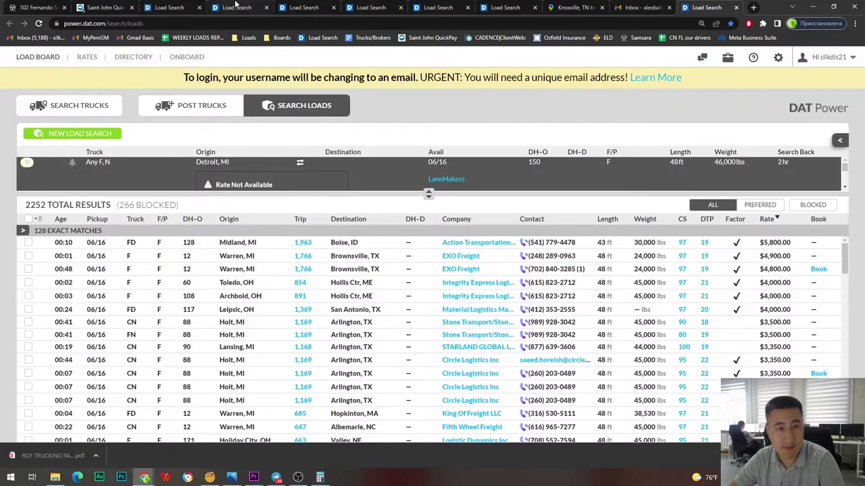
# - Return to the Milwaukee search and mark the Ryan Transportation load from Milwaukee, WI to Detroit, MI as No Longer Available
pyautogui.click(168, 7)
pyautogui.scroll(10, 325, 351)
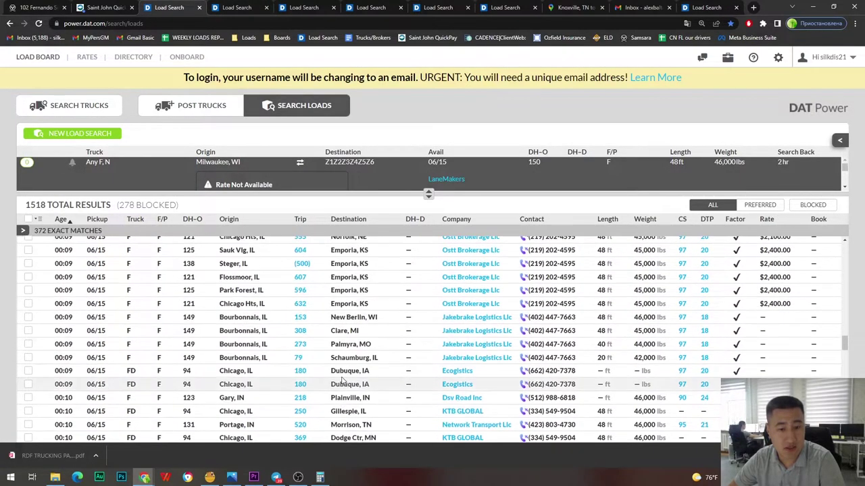
pyautogui.scroll(5, 335, 364)
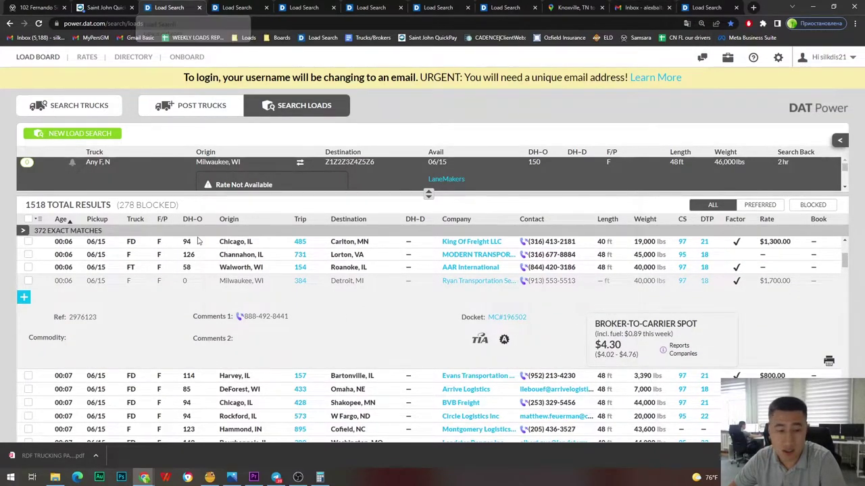
pyautogui.click(23, 298)
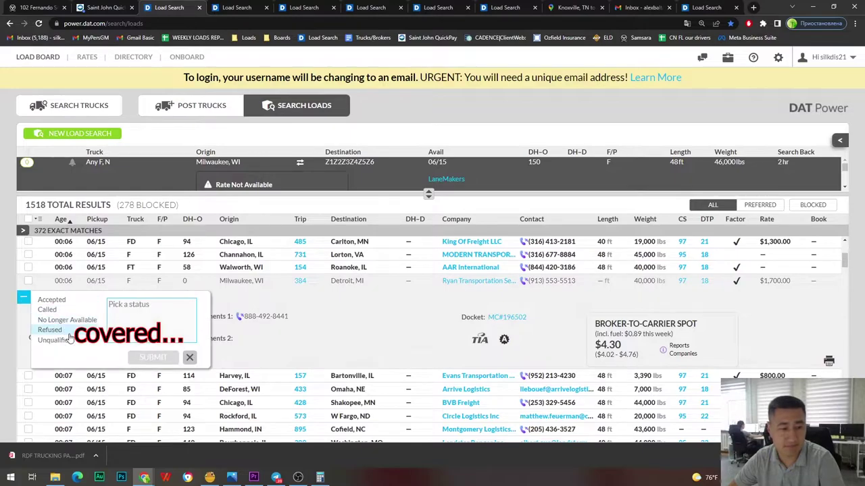
pyautogui.click(68, 341)
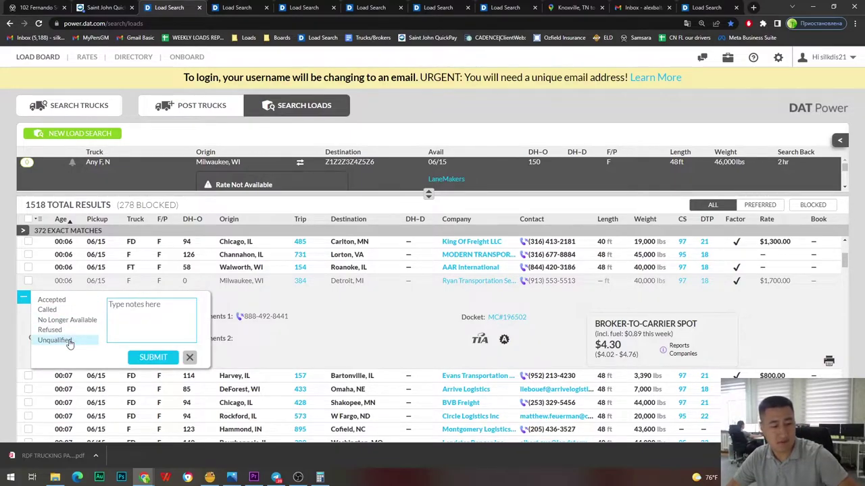
pyautogui.click(68, 320)
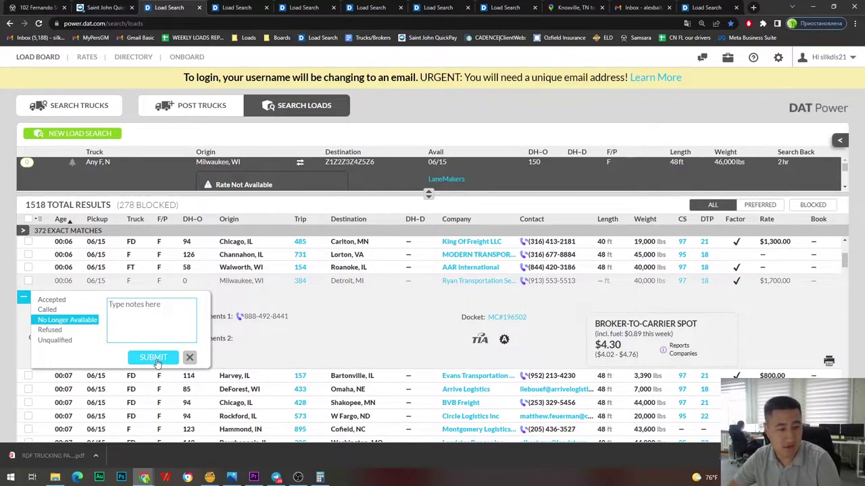
pyautogui.click(156, 358)
pyautogui.click(375, 286)
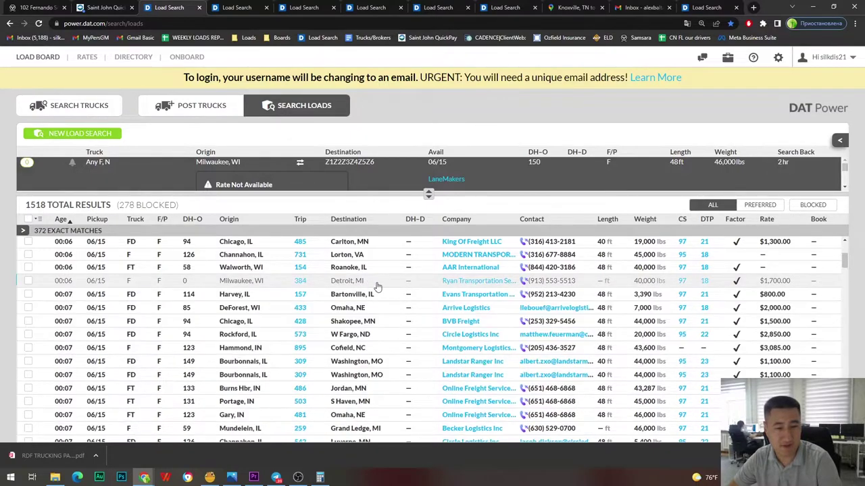
pyautogui.scroll(3, 382, 281)
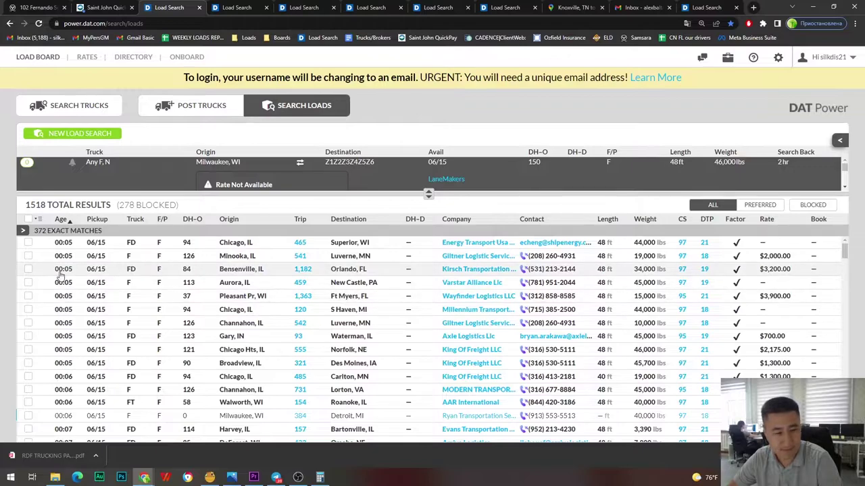
# - Switch to the Wadsworth, OH to Birmingham, AL search, sort it newest first, and open the Sugarcreek, OH to Huntsville, AL load's details
pyautogui.hotkey('ctrl', '8')
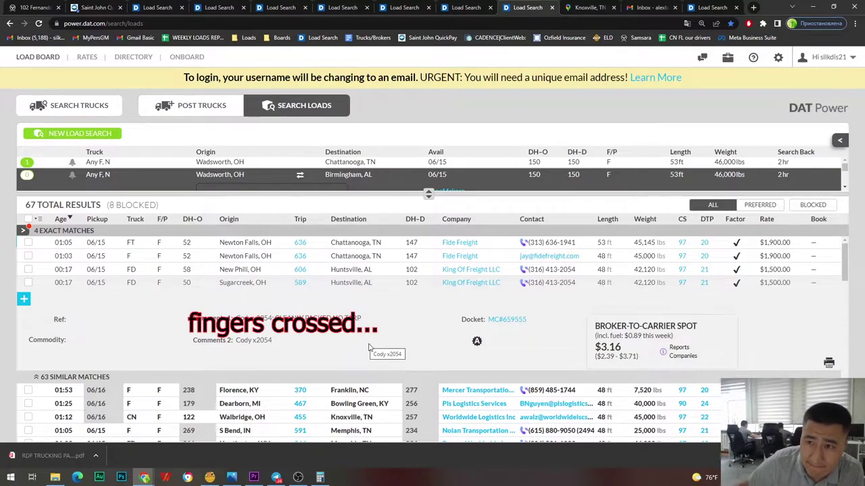
pyautogui.click(585, 7)
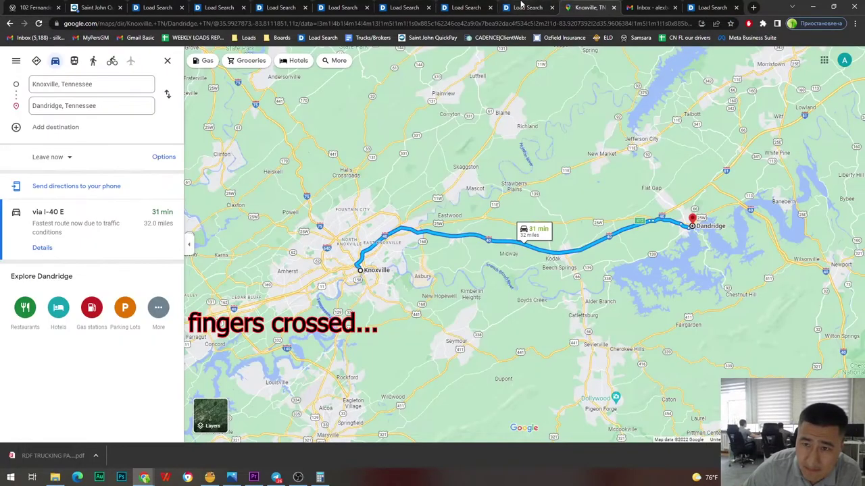
pyautogui.click(523, 6)
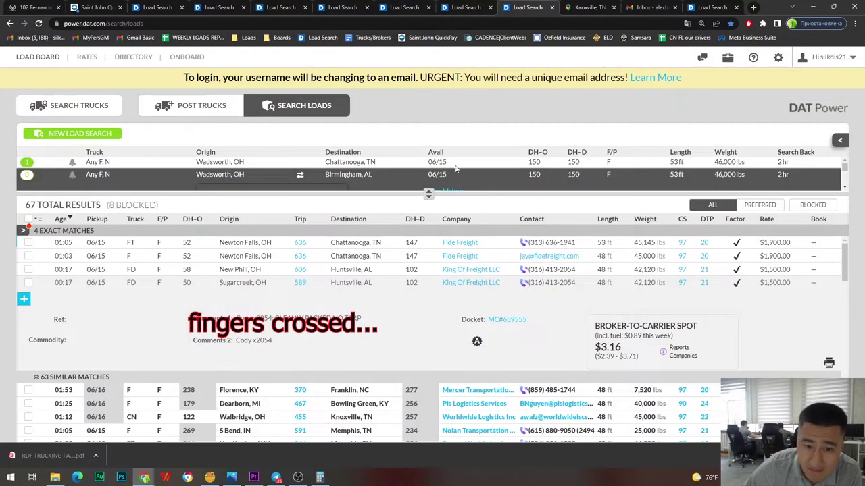
pyautogui.click(359, 283)
pyautogui.click(359, 284)
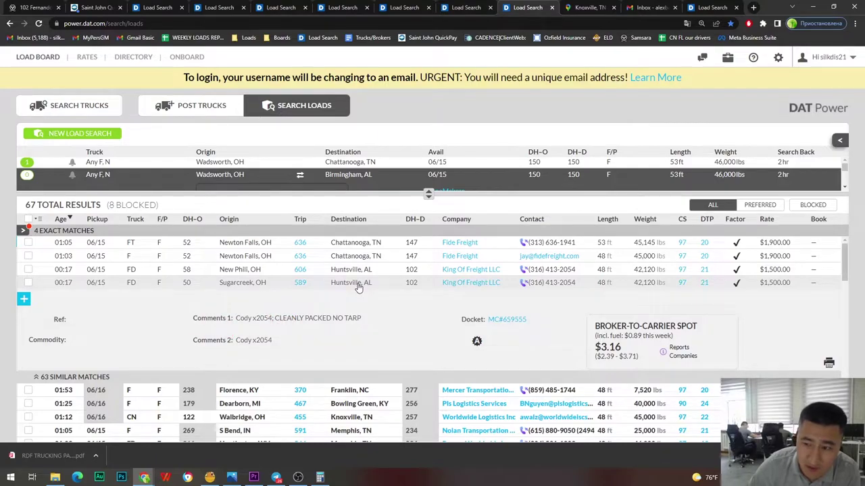
pyautogui.click(359, 284)
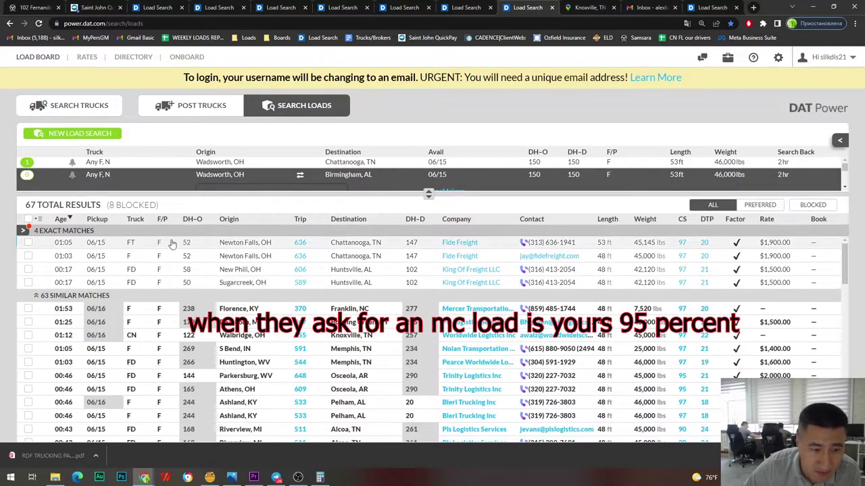
pyautogui.click(61, 220)
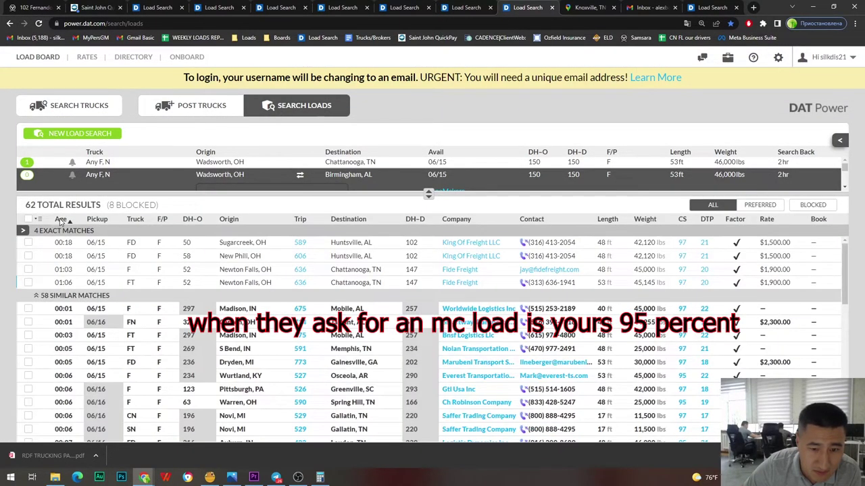
pyautogui.click(368, 245)
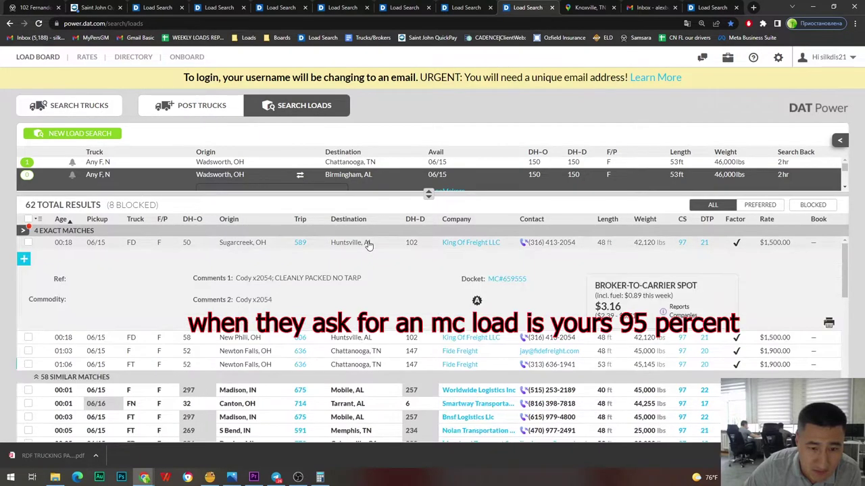
# - Open Calculator and multiply the Sugarcreek load's 589 trip miles by 3 dollars per mile
pyautogui.press('super+r')
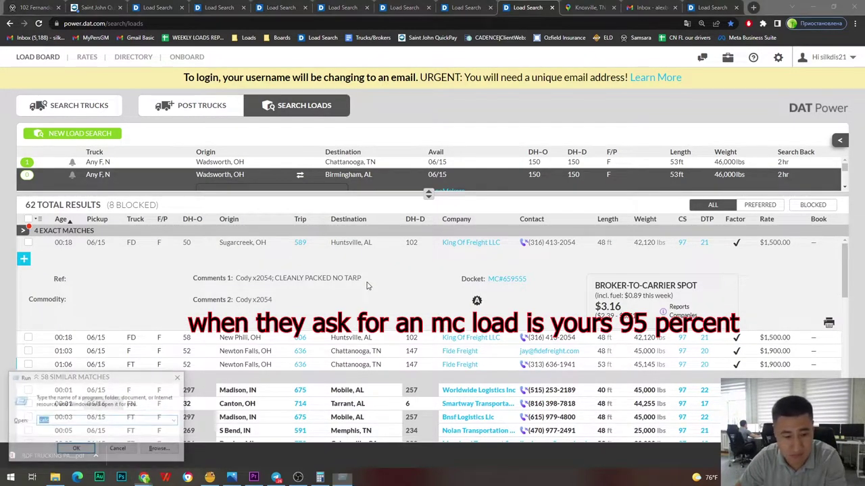
pyautogui.write('calc')
pyautogui.press('Return')
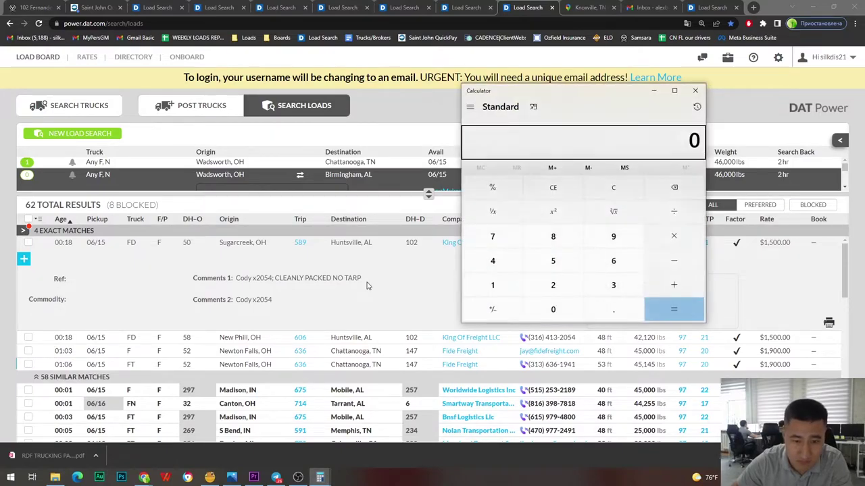
pyautogui.write('589*3')
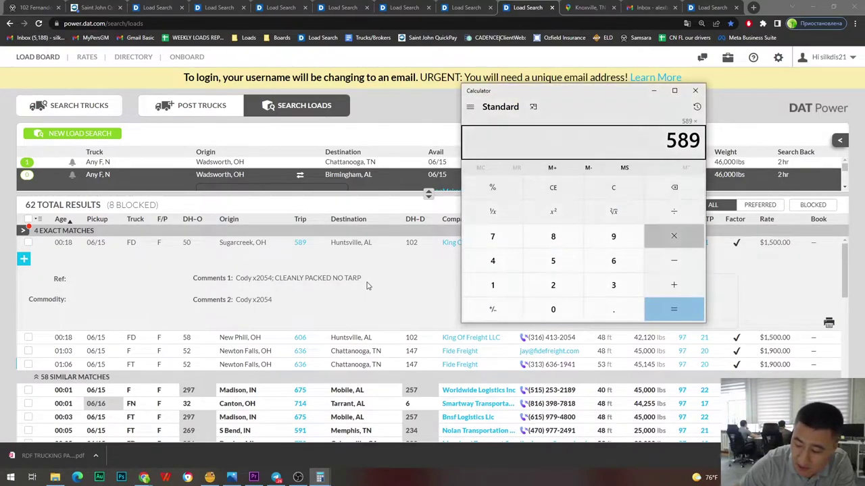
pyautogui.press('Return')
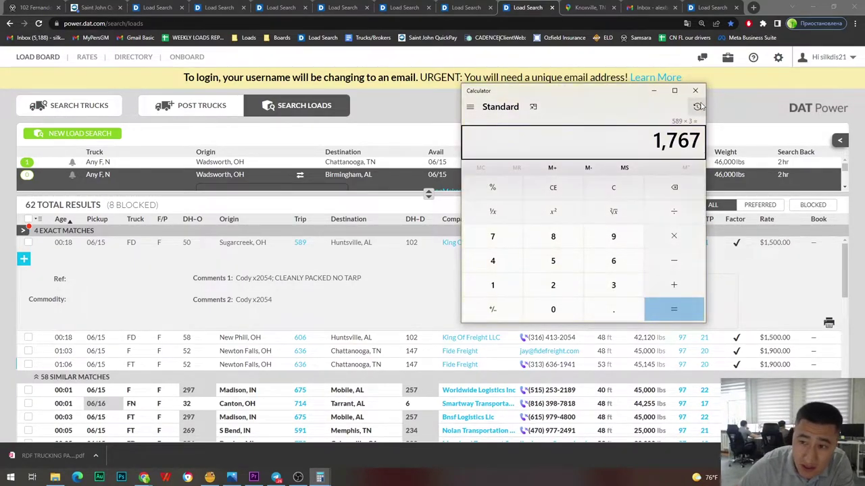
pyautogui.hotkey('alt', 'F4')
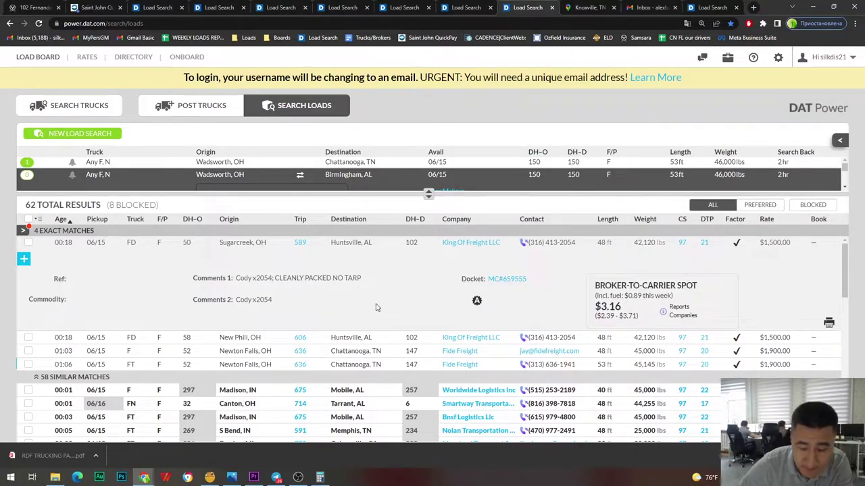
# - In Calculator, add 50 deadhead miles to the 589 trip miles, clear the entry, and start a division of 1600
pyautogui.press('super+r')
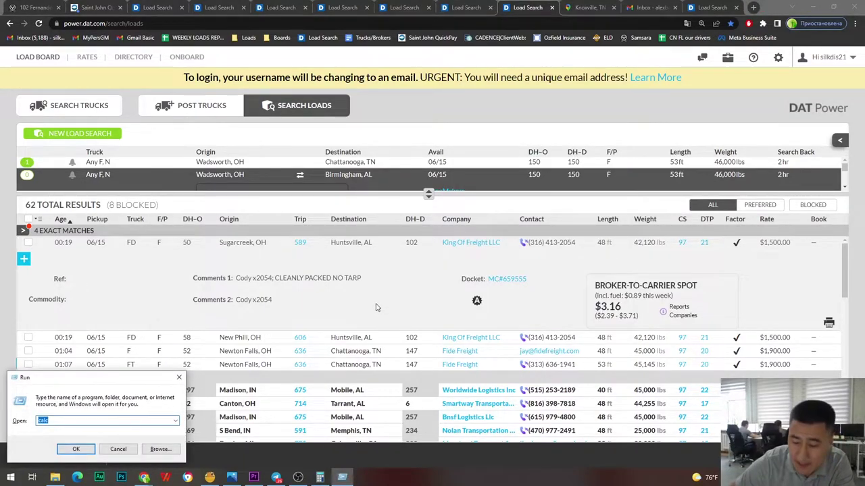
pyautogui.press('Return')
pyautogui.write('589')
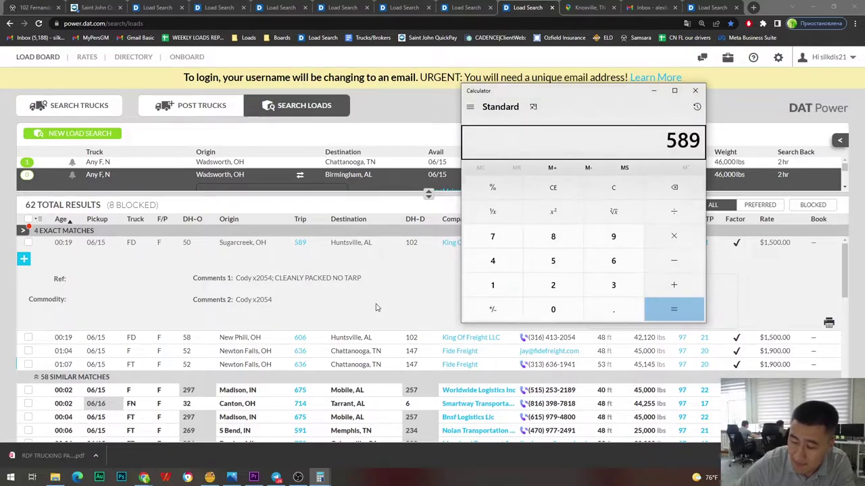
pyautogui.press('+')
pyautogui.write('50')
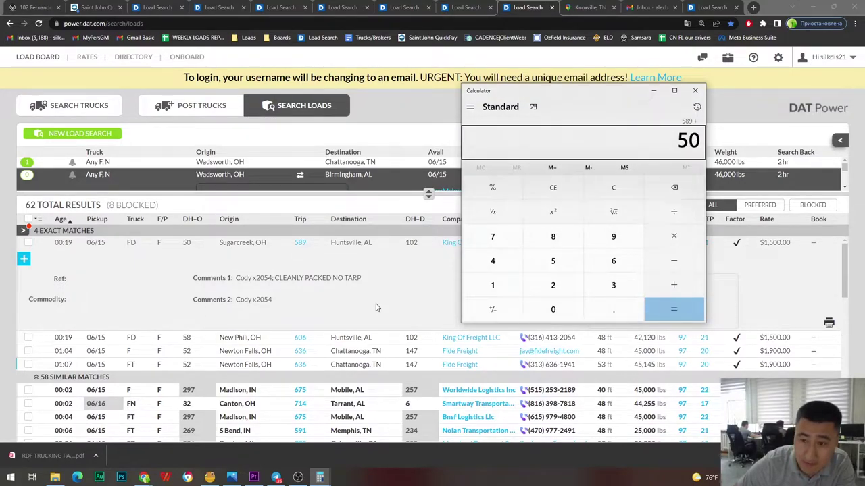
pyautogui.press('Return')
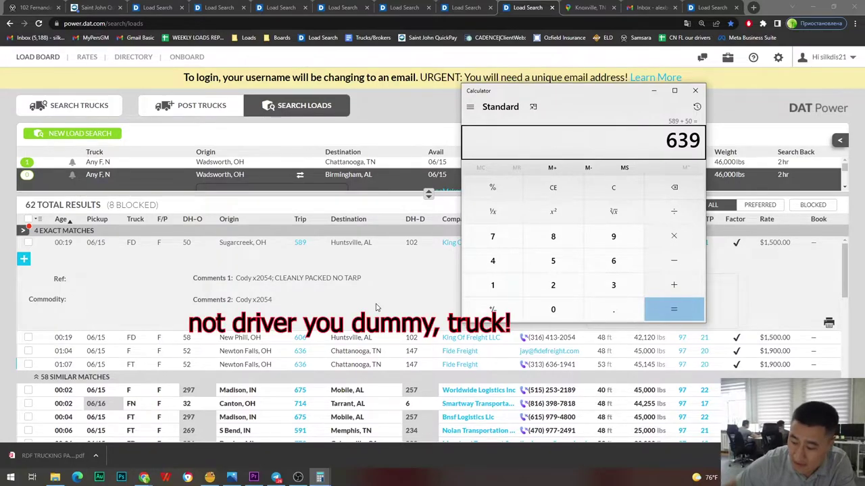
pyautogui.press('Escape')
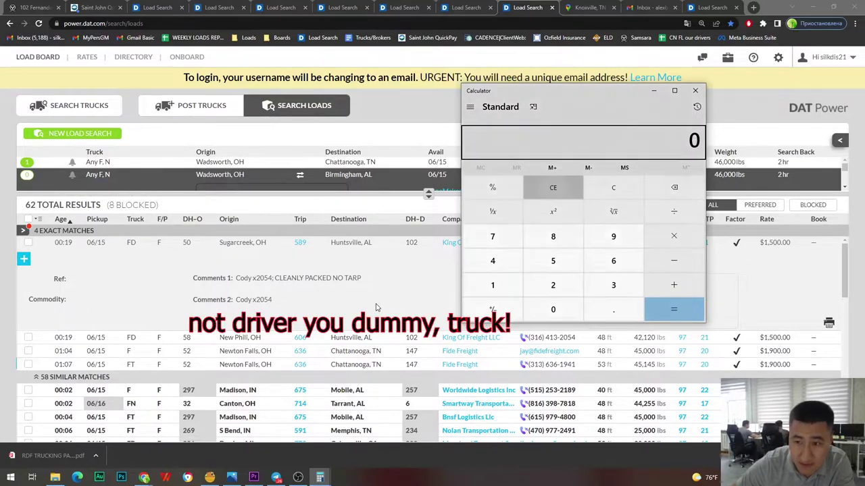
pyautogui.write('1600')
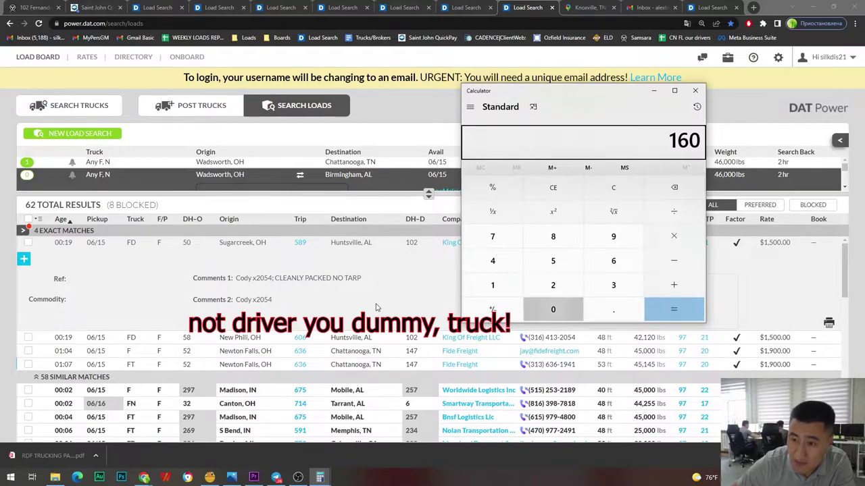
pyautogui.press('/')
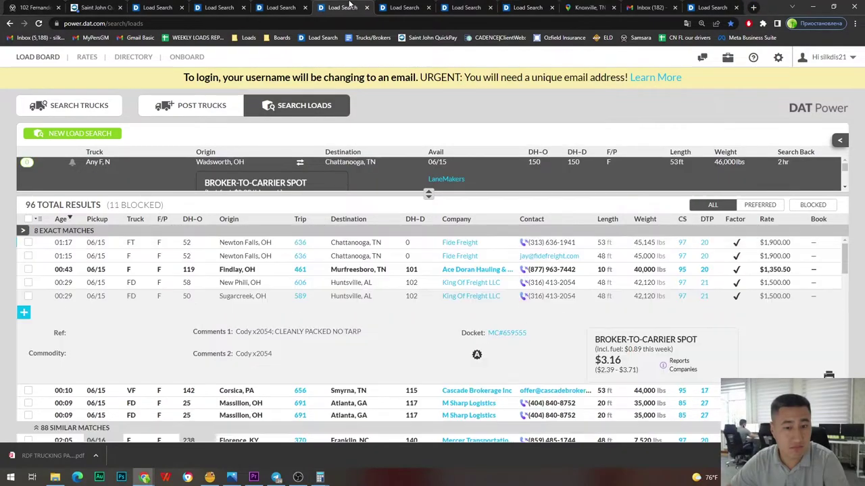
# - Compare the Milwaukee loads to all destination zones with the Chicago, IL to Montgomery, AL load in the Milwaukee to Birmingham search
pyautogui.click(284, 7)
pyautogui.click(160, 6)
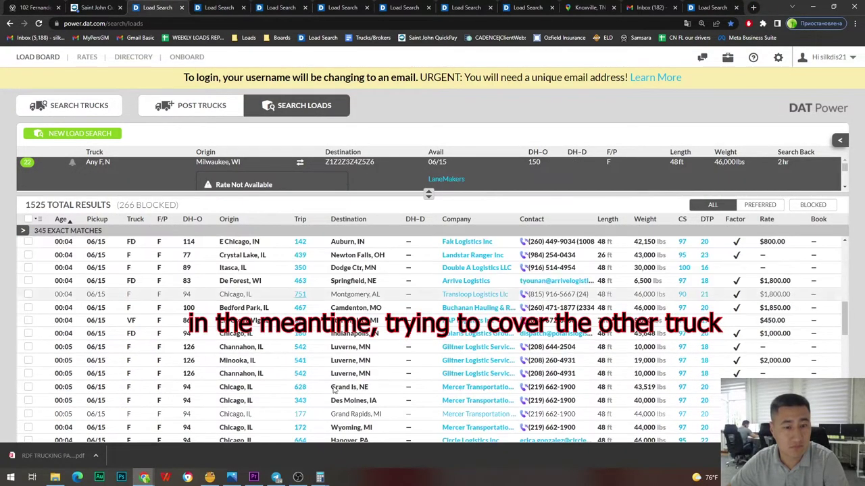
pyautogui.scroll(-3, 388, 323)
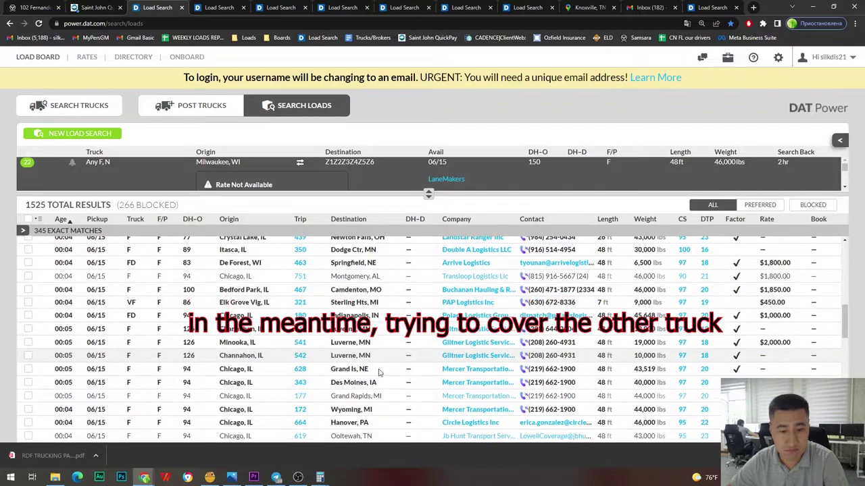
pyautogui.click(280, 7)
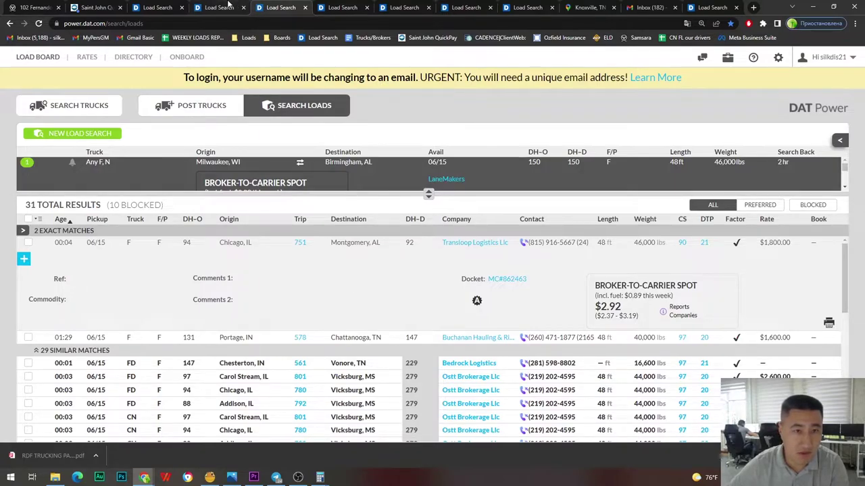
pyautogui.click(158, 7)
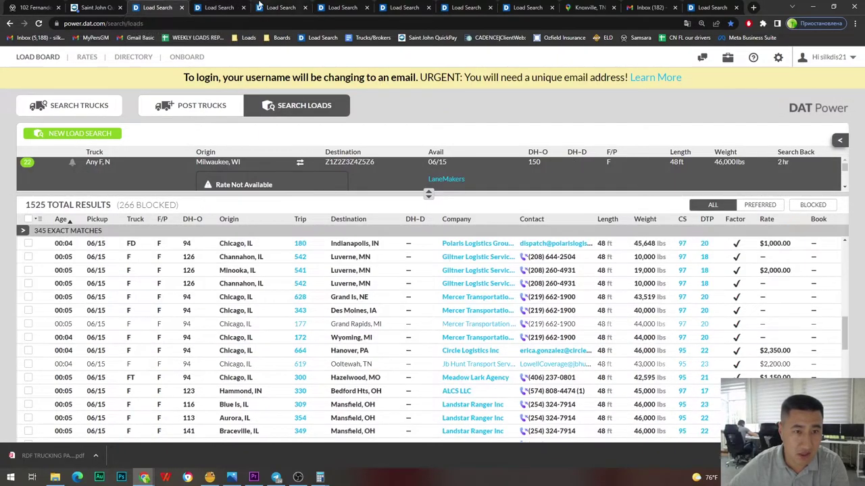
pyautogui.click(270, 6)
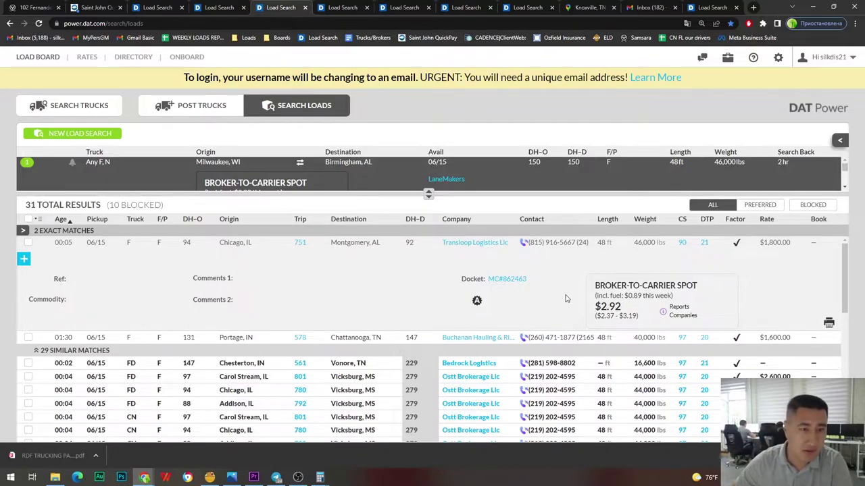
# - Refresh the Milwaukee search to all destination zones by sorting it newest first, and review the most recent loads
pyautogui.click(158, 7)
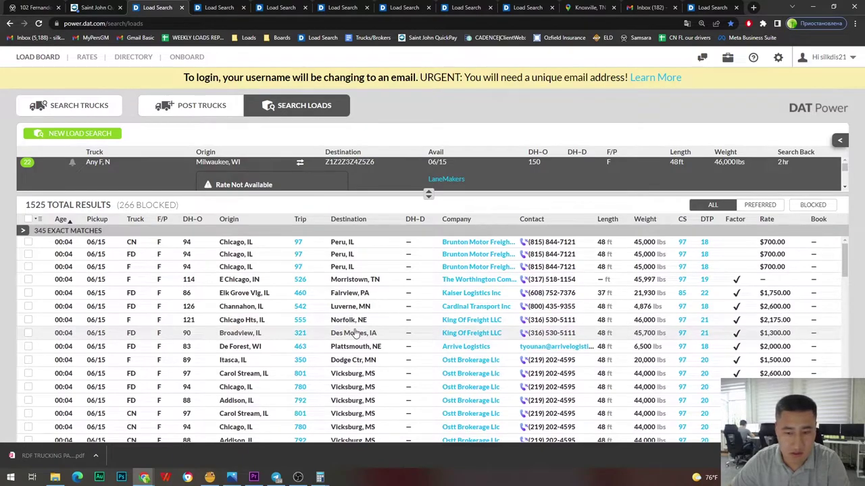
pyautogui.click(60, 220)
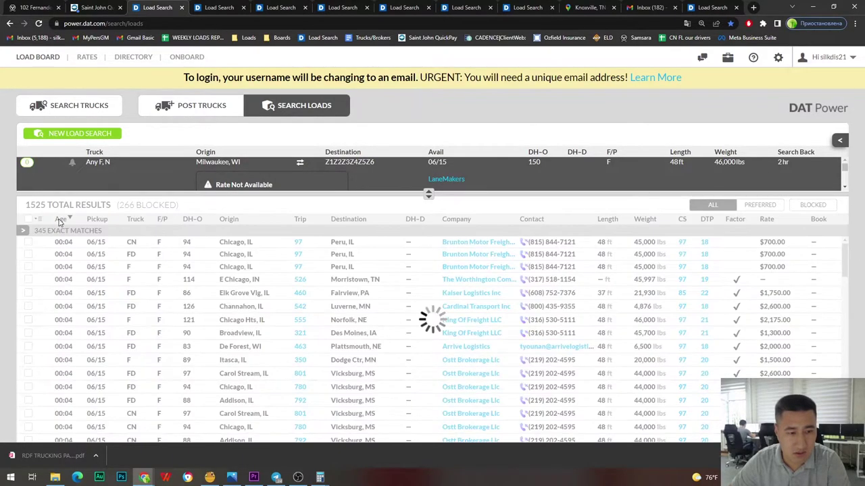
pyautogui.click(60, 220)
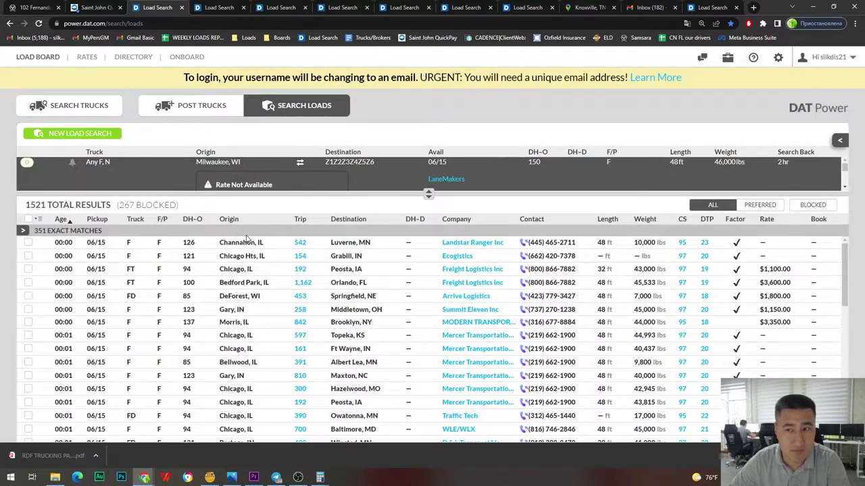
pyautogui.scroll(-2, 381, 371)
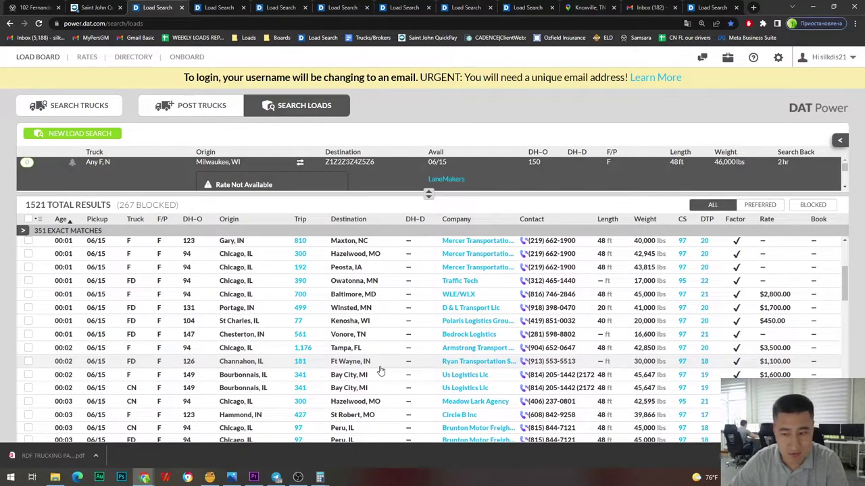
# - Check the current date and time while reviewing the Chicago, IL to Montgomery, AL load's details in the Milwaukee to Birmingham search
pyautogui.click(291, 7)
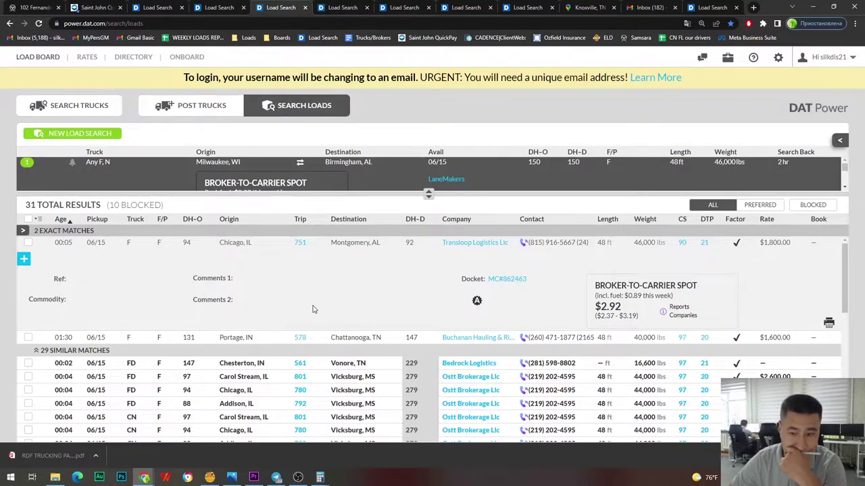
pyautogui.press('super+alt+d')
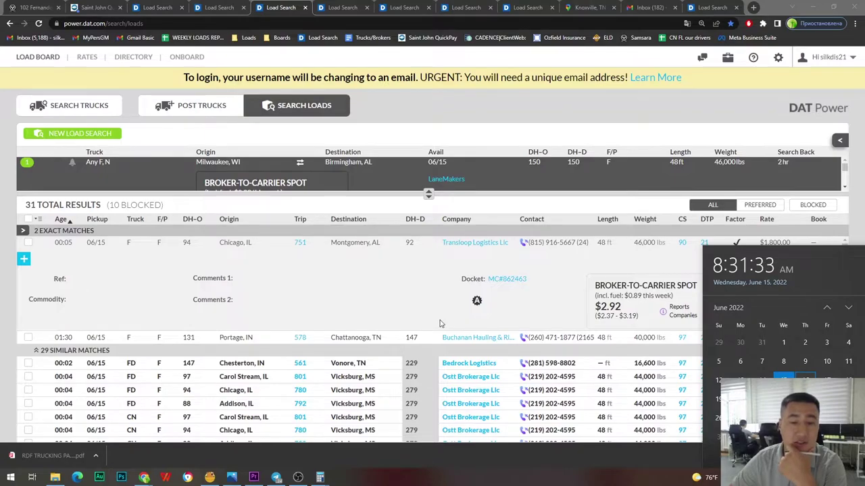
pyautogui.click(369, 292)
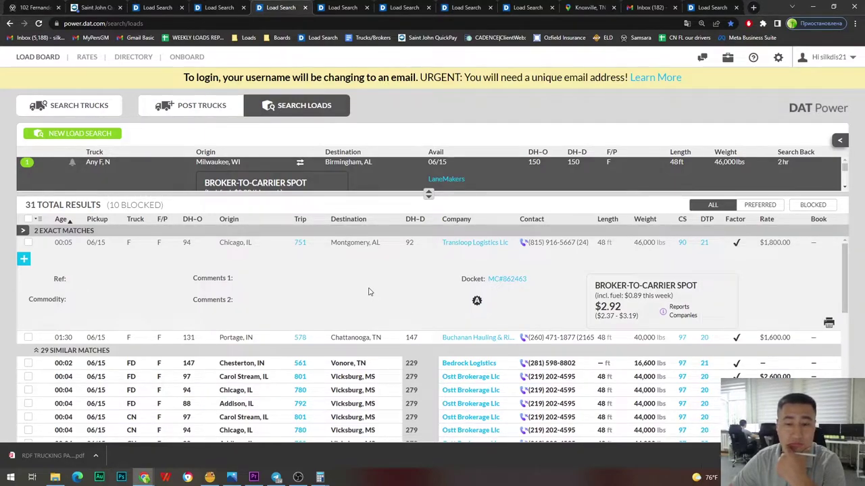
pyautogui.moveTo(256, 301)
pyautogui.mouseDown()
pyautogui.moveTo(28, 279)
pyautogui.moveTo(271, 306)
pyautogui.mouseUp()
pyautogui.click(54, 283)
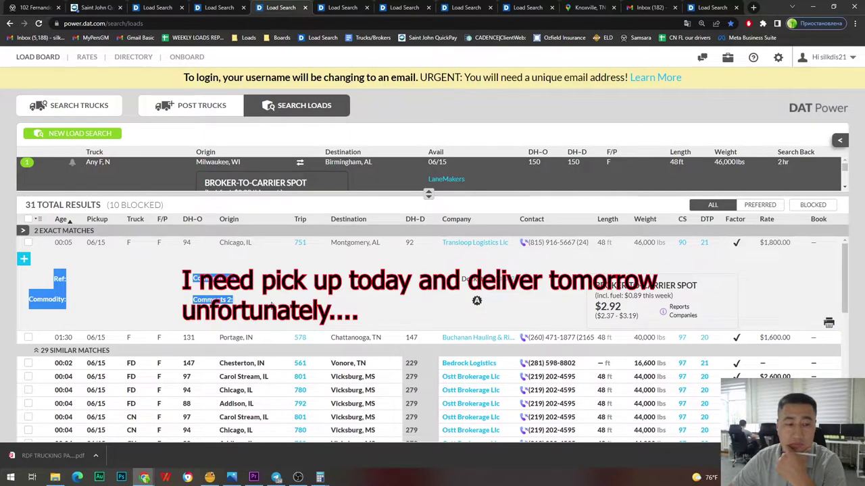
pyautogui.click(271, 305)
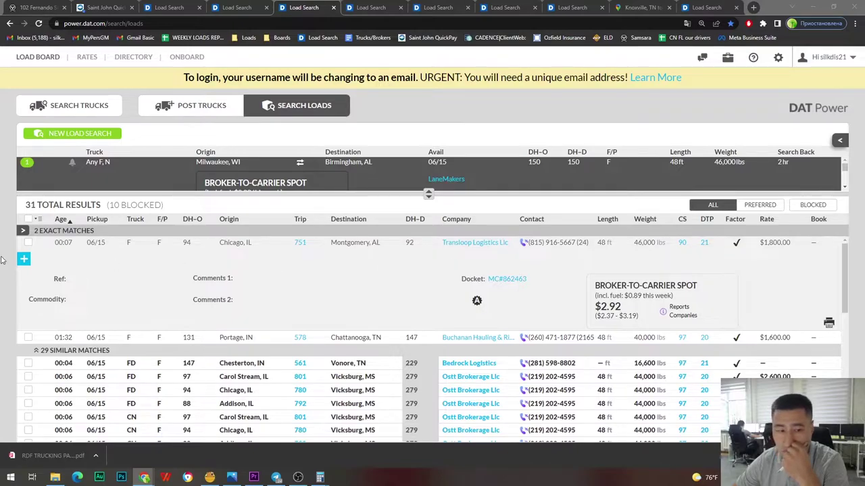
# - Mark the 46,000 lbs Chicago, IL to Montgomery, AL load as Unqualified and collapse its details
pyautogui.click(24, 260)
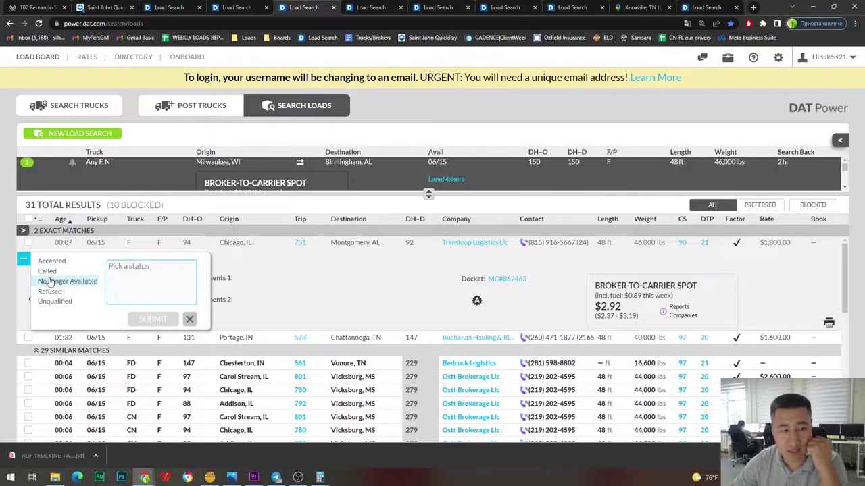
pyautogui.click(61, 301)
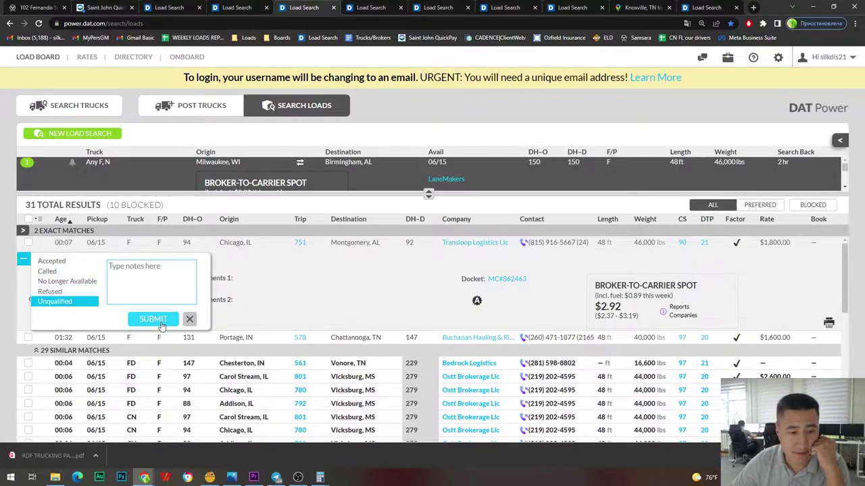
pyautogui.click(365, 293)
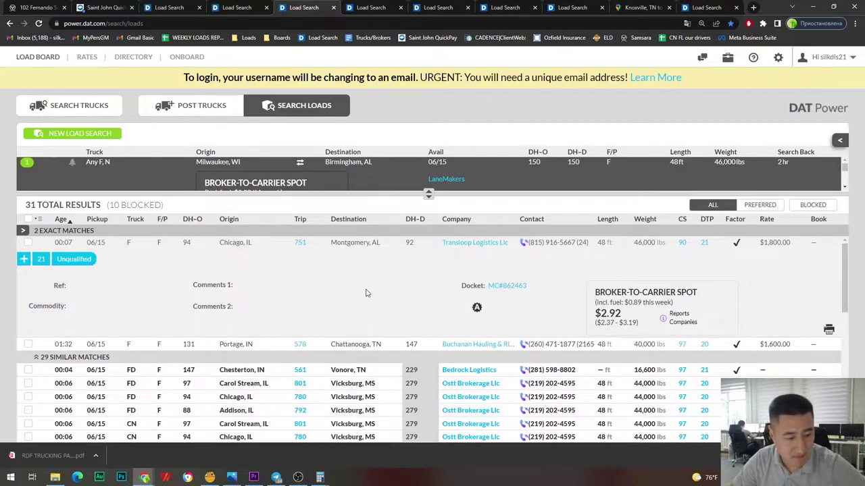
pyautogui.click(381, 242)
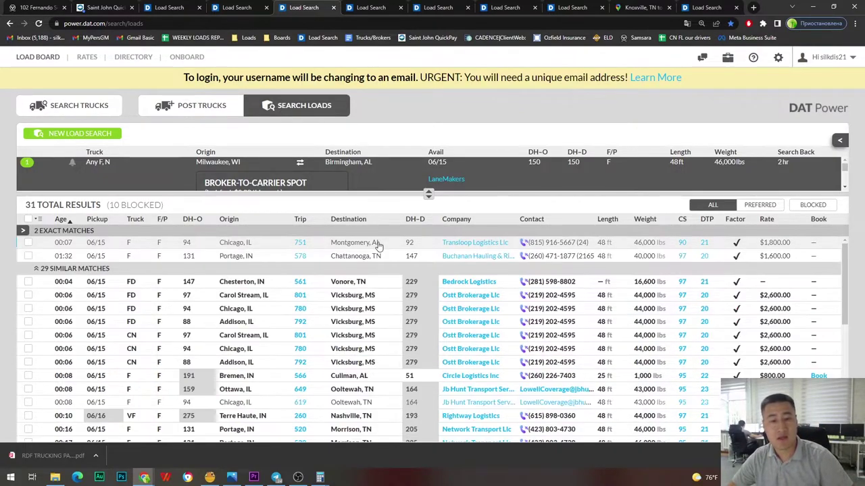
# - Refresh the Birmingham results by re-sorting them by age, and bring up the broker's phone number for the 44,000 lbs Chicago to Montgomery load
pyautogui.click(60, 219)
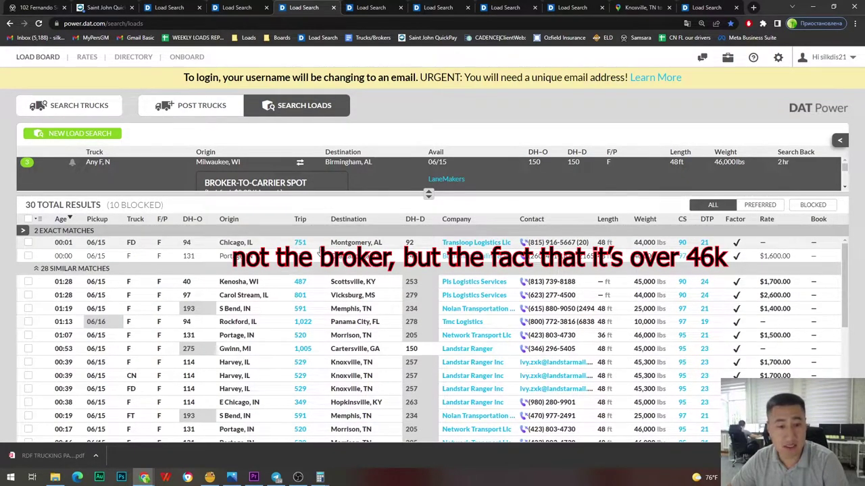
pyautogui.click(369, 244)
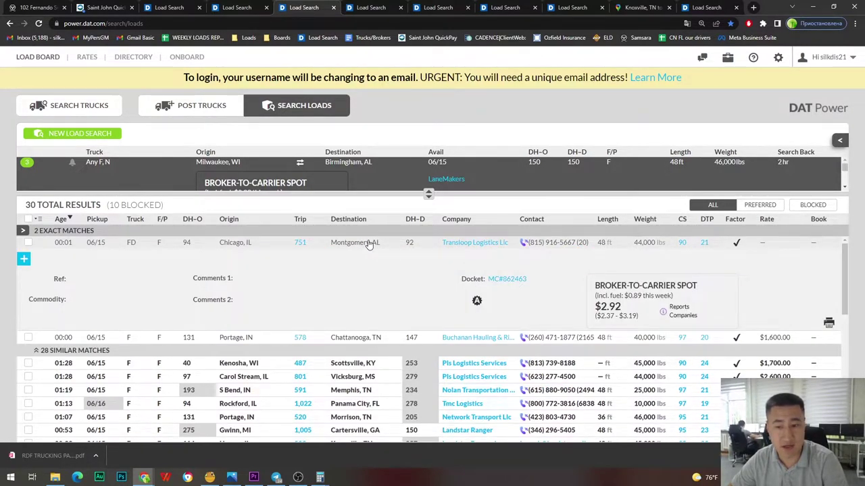
pyautogui.click(525, 242)
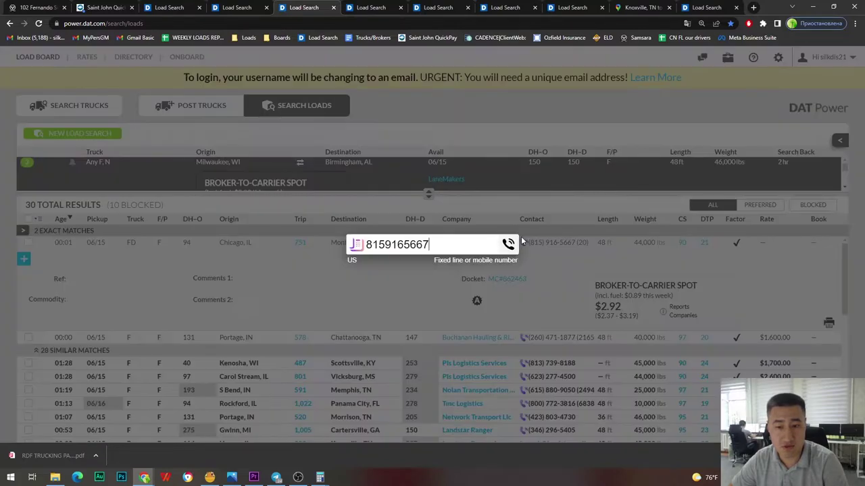
pyautogui.click(324, 283)
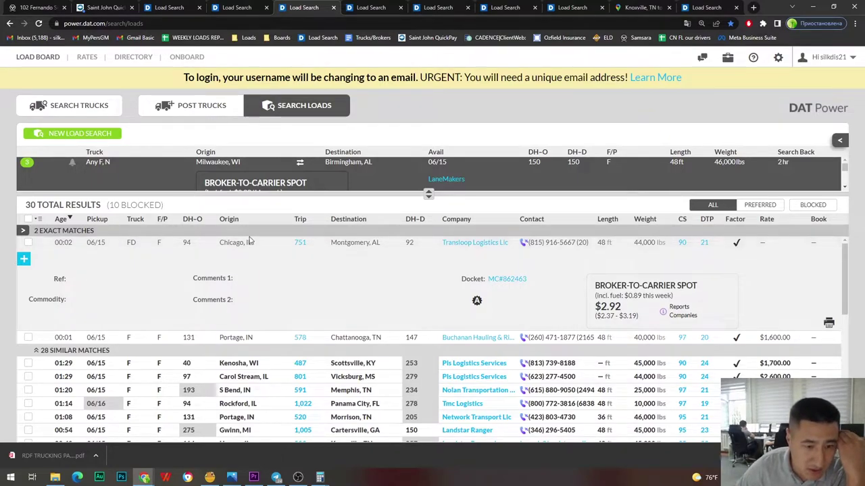
# - Sort the Milwaukee to Birmingham results newest first, and return to the Milwaukee search covering all destination zones
pyautogui.click(61, 220)
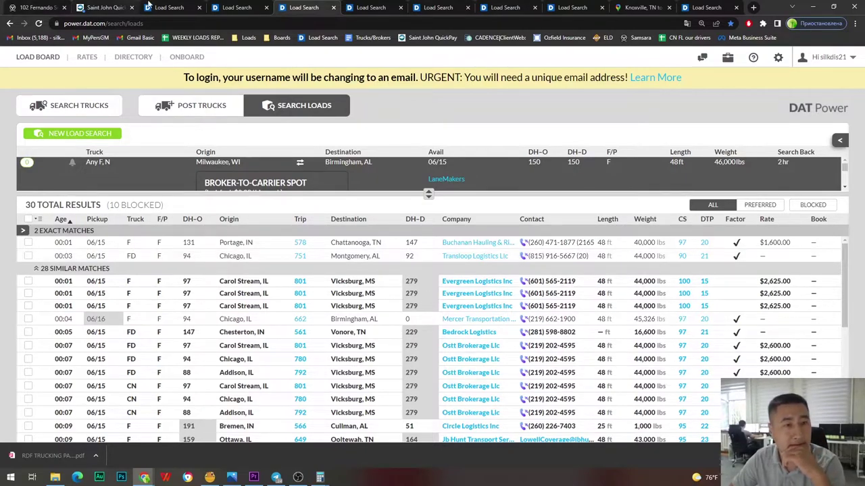
pyautogui.click(155, 6)
pyautogui.scroll(3, 427, 287)
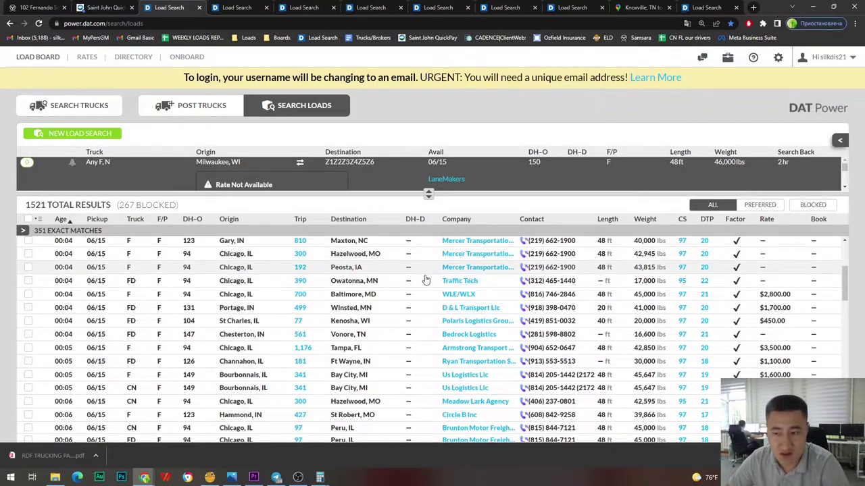